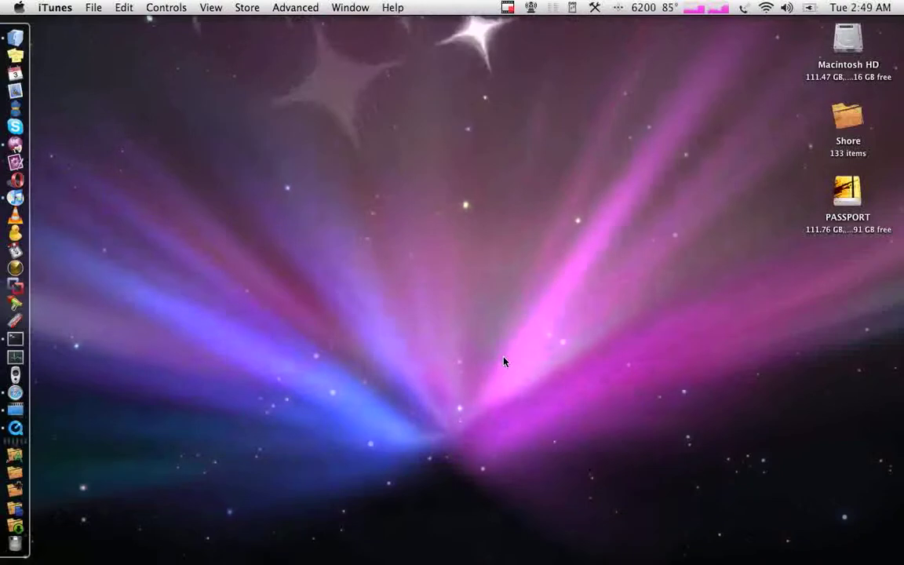
Open the Applications folder in Finder and look through the installed applications up to the start of the list
click(14, 454)
drag(448, 117, 456, 205)
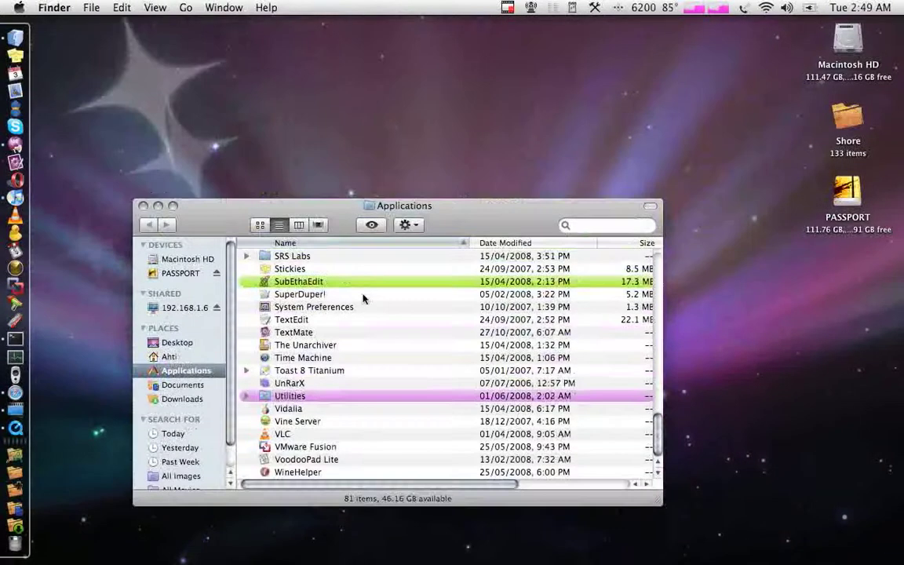
scroll(311, 311, up, 8)
scroll(311, 312, up, 15)
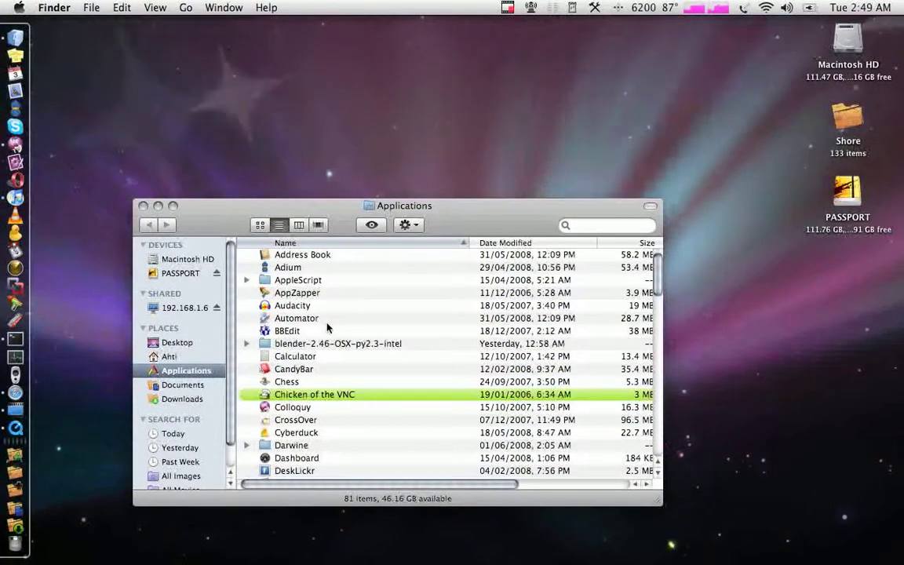
Bring up the drop-down terminal, clear its output and change to the home directory with cd ~/
key(ctrl+grave)
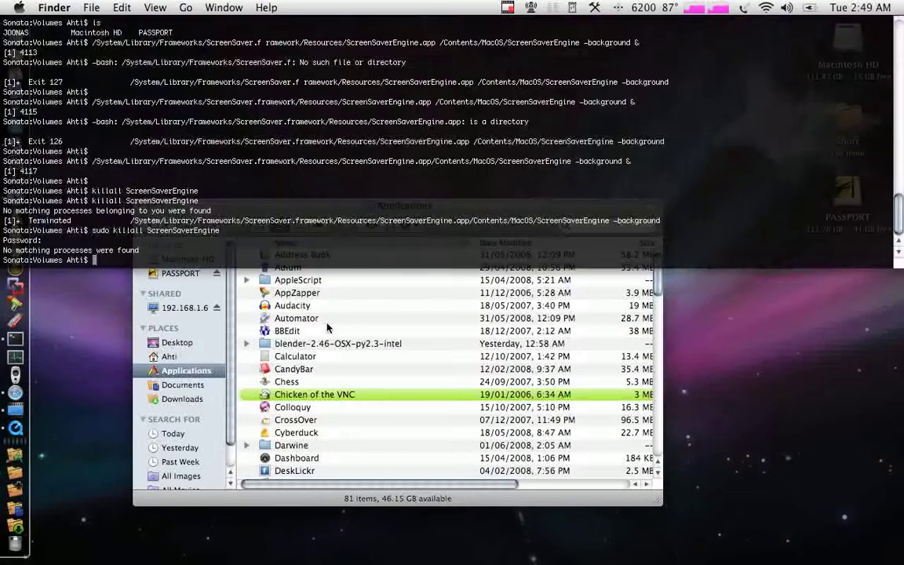
text(clear)
key(Return)
text(cd ~/)
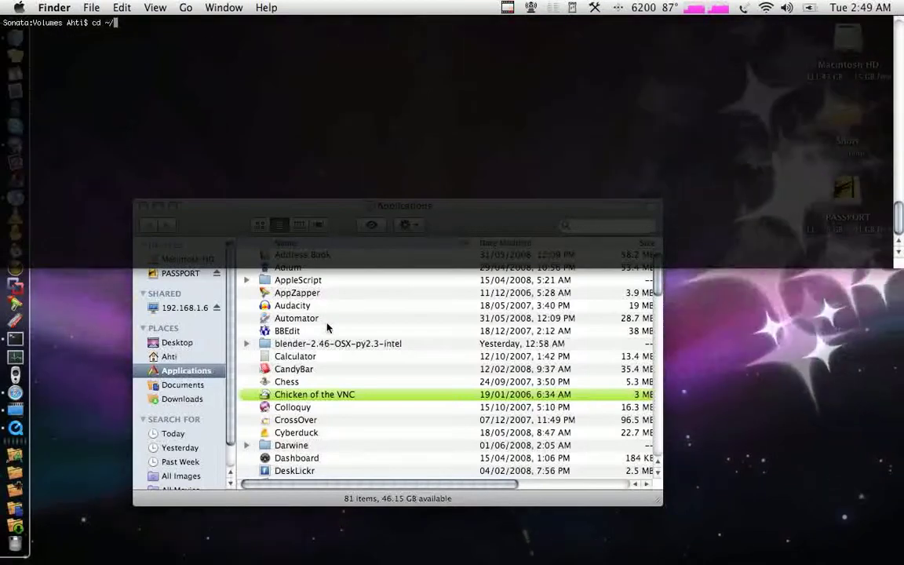
key(Return)
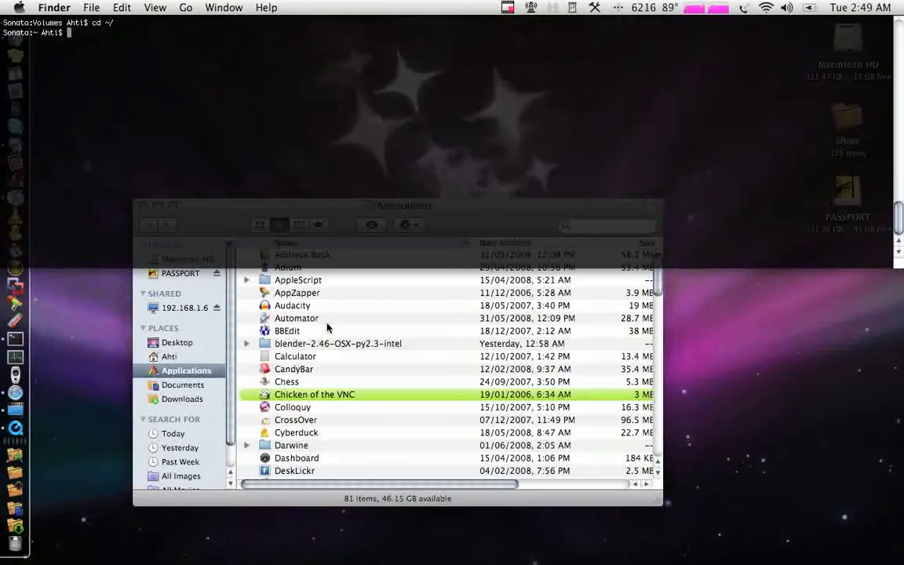
Open the file ~/Desktop/Shore/temp/Listforasshat in vim in the drop-down terminal
text(vim ~/)
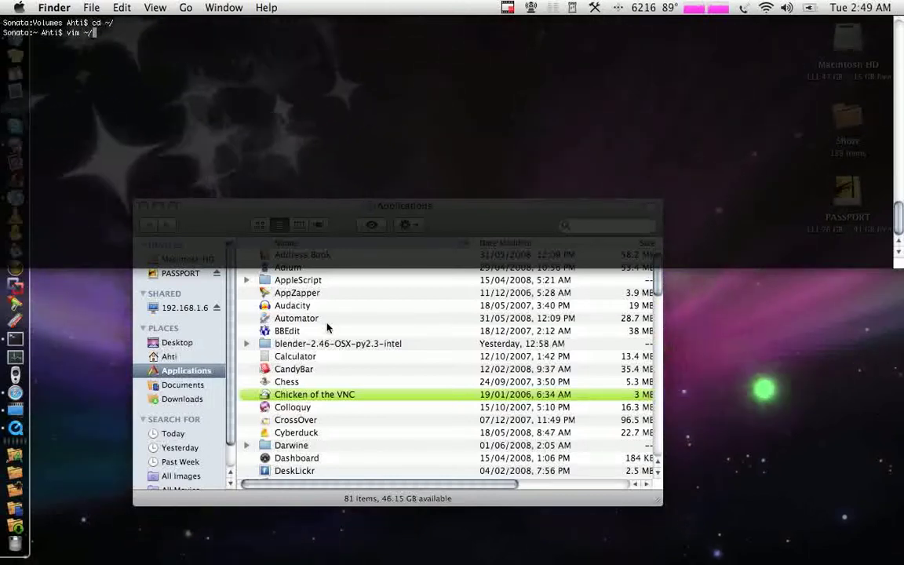
text(Desktop/Shore/temp)
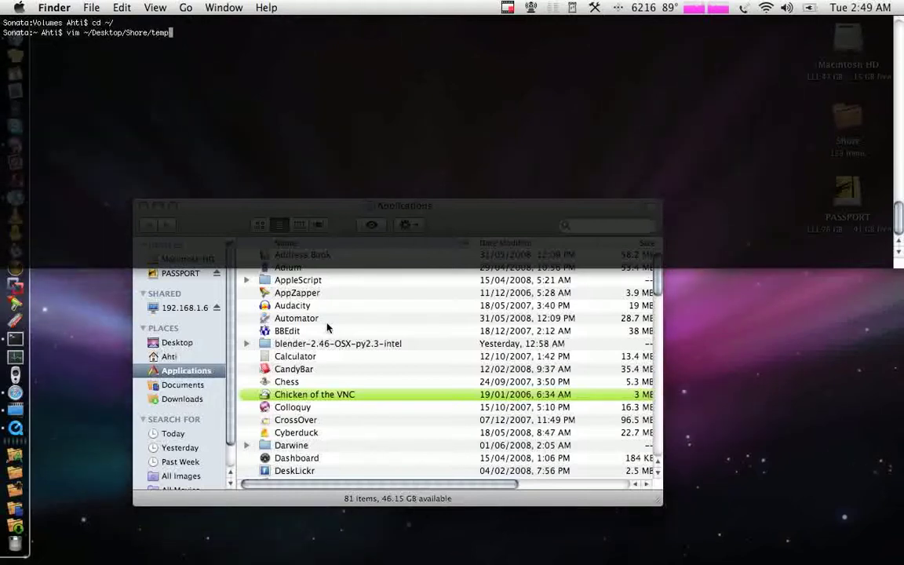
text(Listfor)
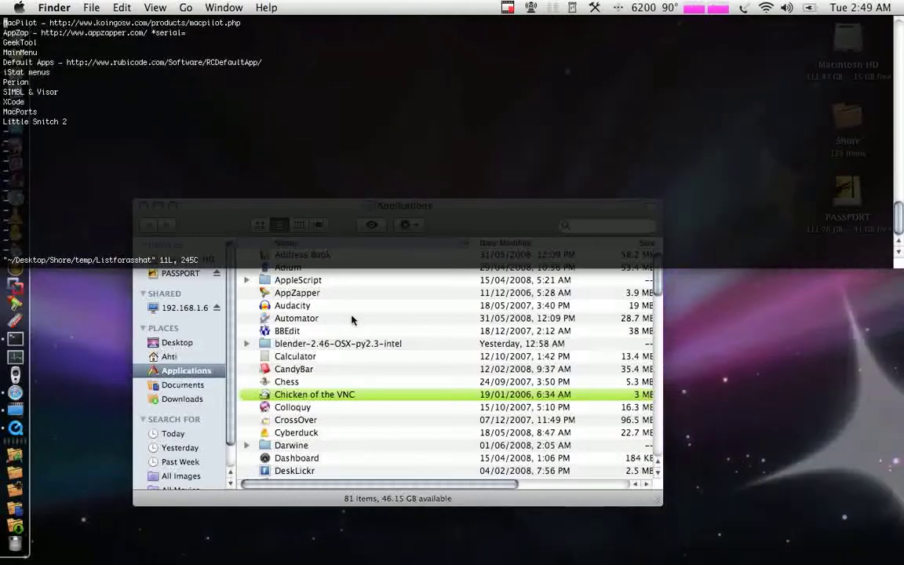
key(ctrl+grave)
key(ctrl+grave)
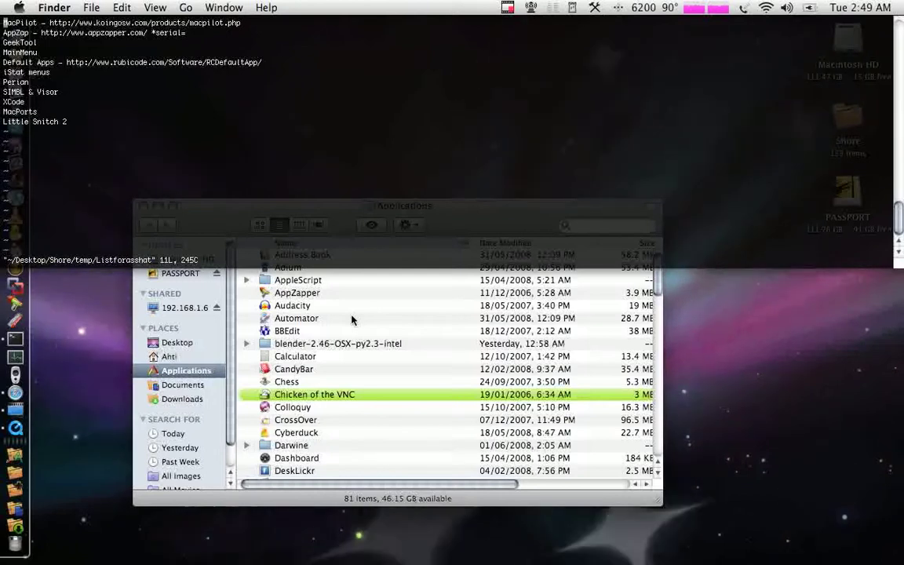
Highlight the Little Snitch 2 entry in the list and inspect Colloquy's connection history in the network monitor
triple_click(37, 124)
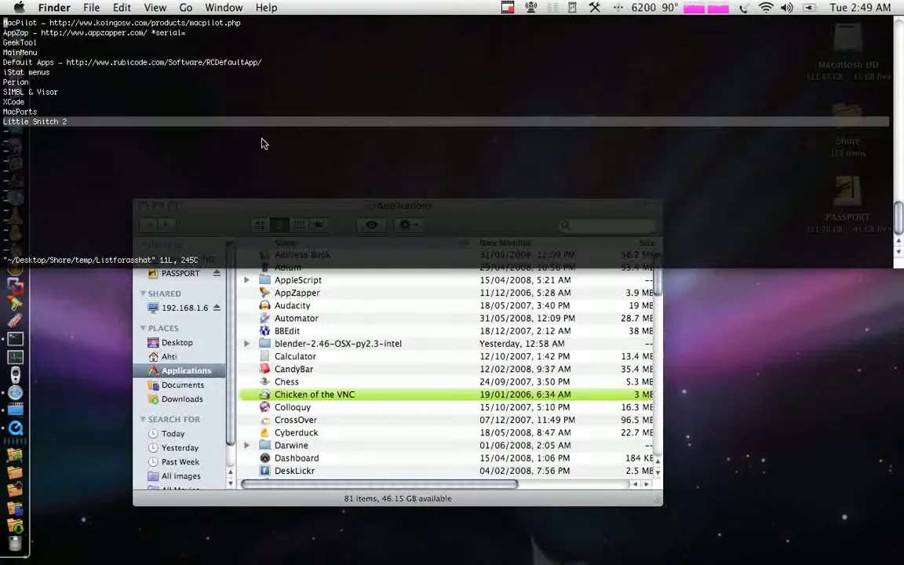
key(ctrl+grave)
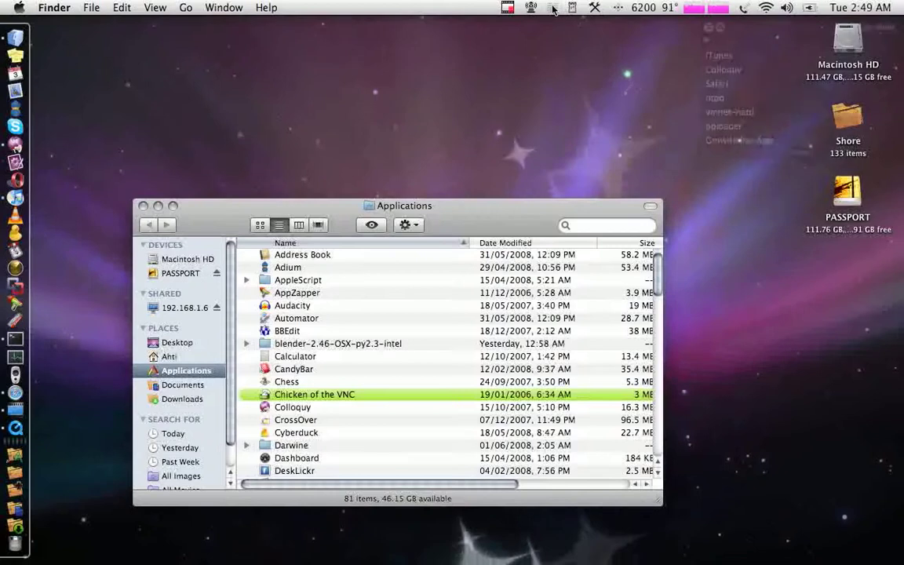
click(736, 73)
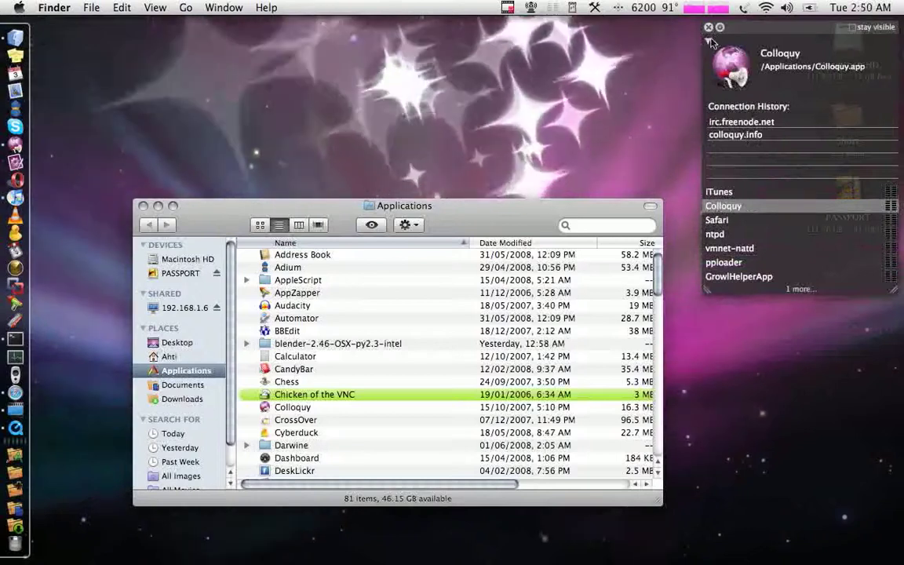
click(709, 28)
Open the Little Snitch Rules, look through the applications' connection rules and quit the configuration
click(559, 11)
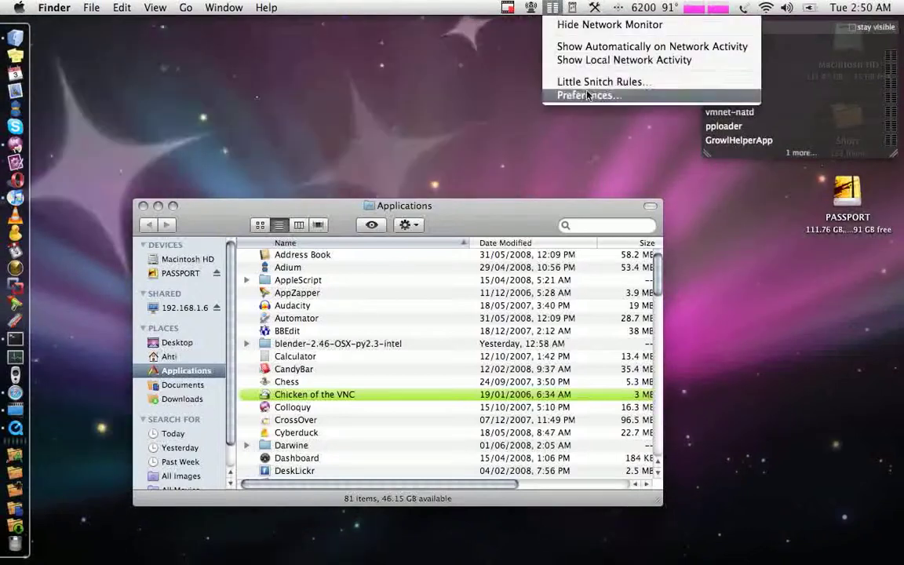
click(581, 82)
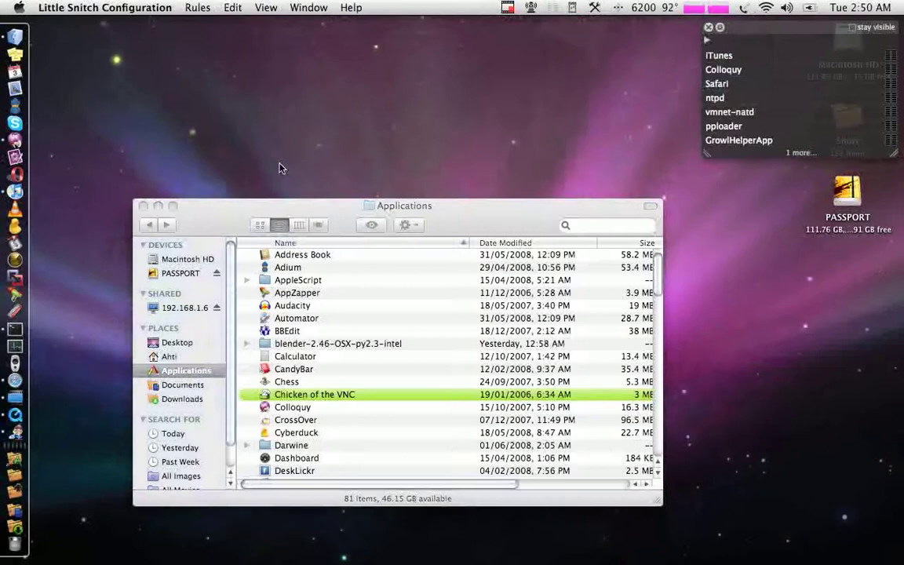
scroll(251, 193, down, 15)
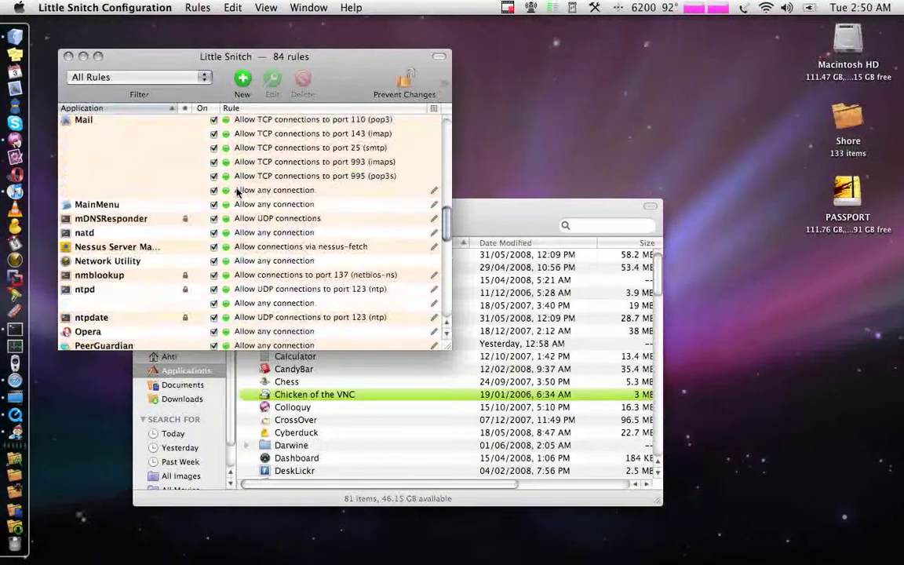
scroll(220, 189, down, 5)
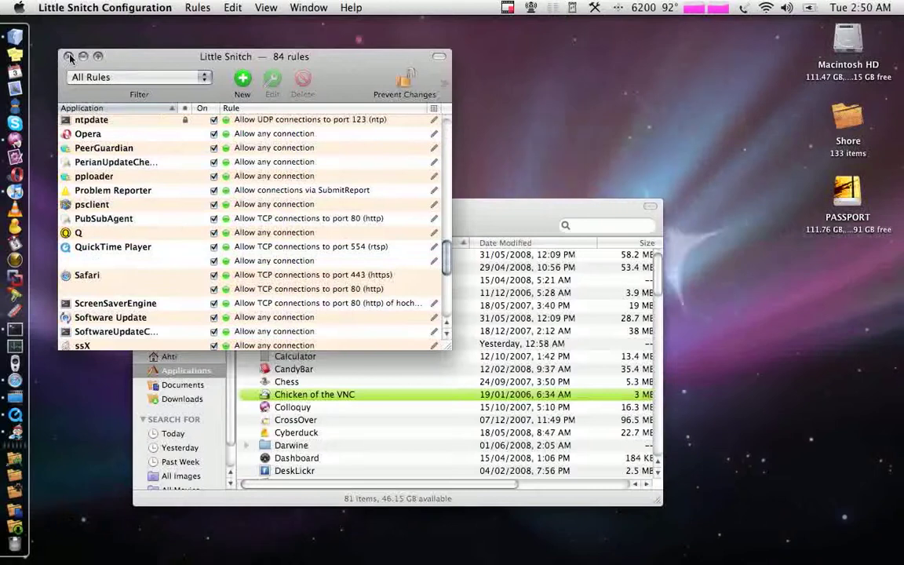
click(79, 14)
click(74, 151)
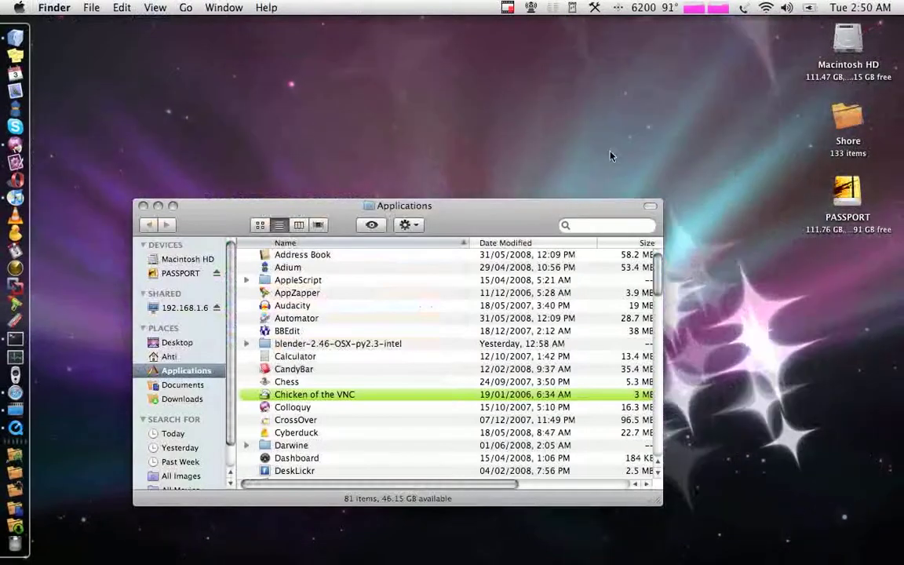
Highlight the iStat menus entry in the terminal list and open the iStat menus preferences
key(ctrl+grave)
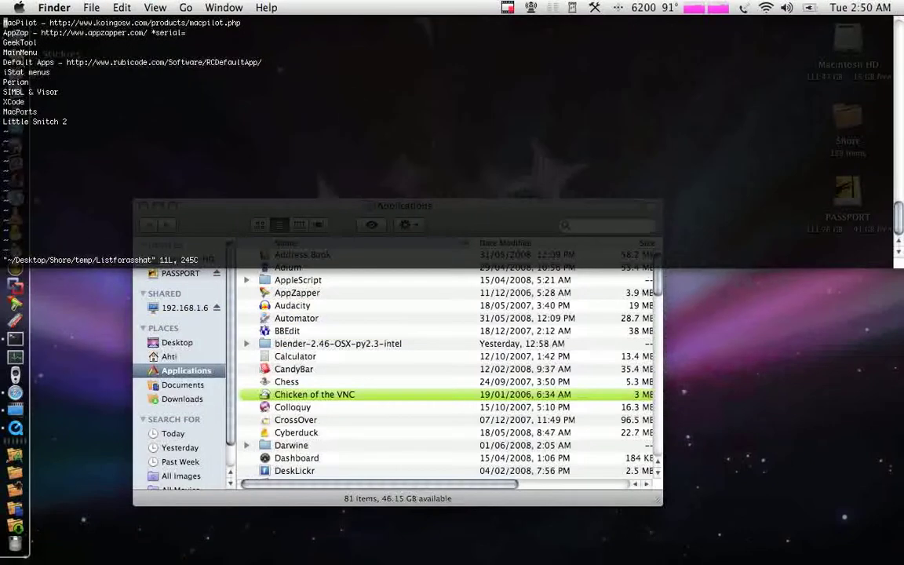
drag(45, 72, 3, 72)
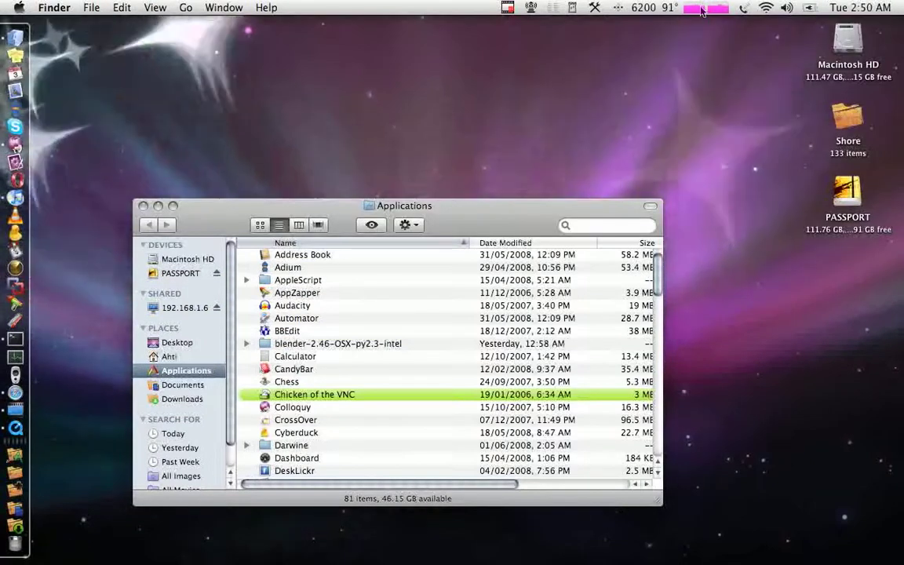
click(694, 8)
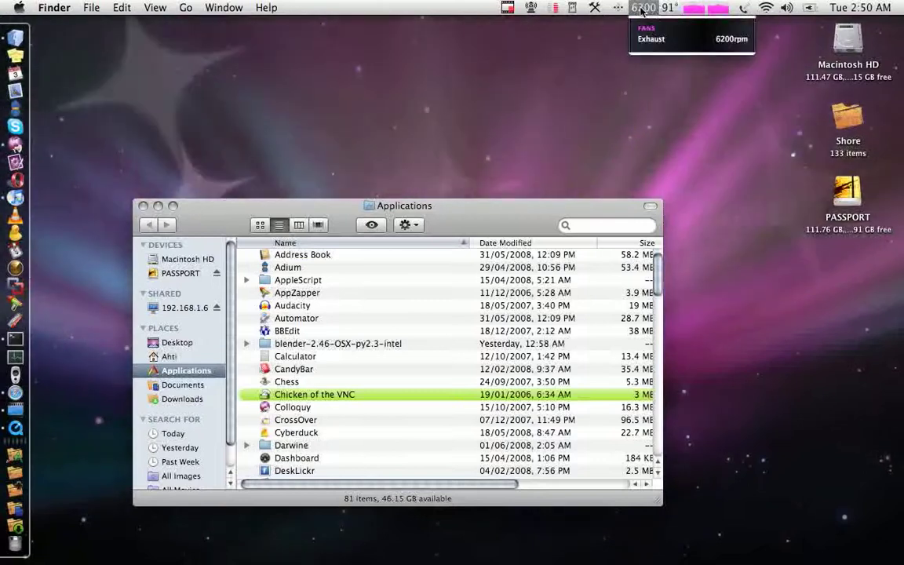
click(3, 4)
click(5, 7)
click(50, 69)
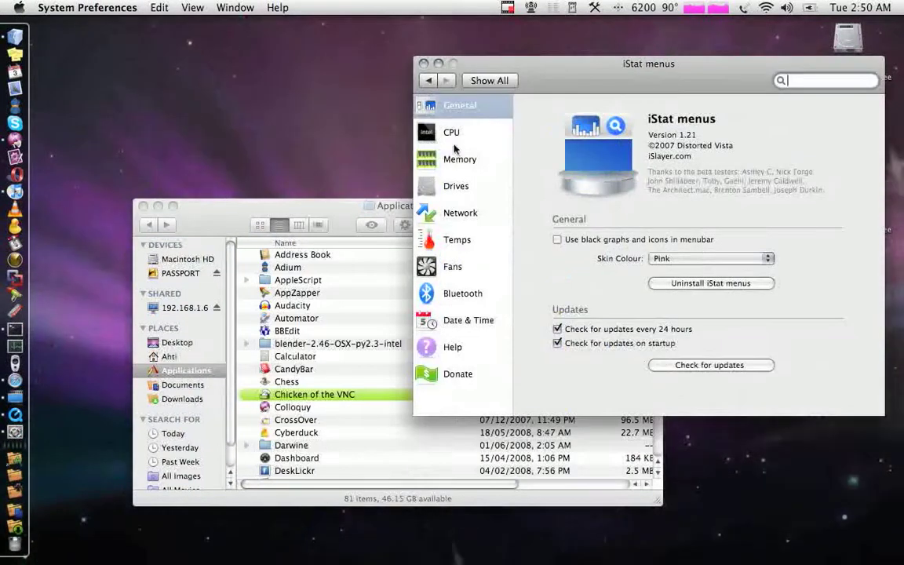
Look through the iStat menus settings from CPU, Memory, Drives and Network to Temps, Fans, Bluetooth, Help and Donate
click(457, 140)
click(460, 159)
click(456, 186)
click(460, 213)
click(457, 239)
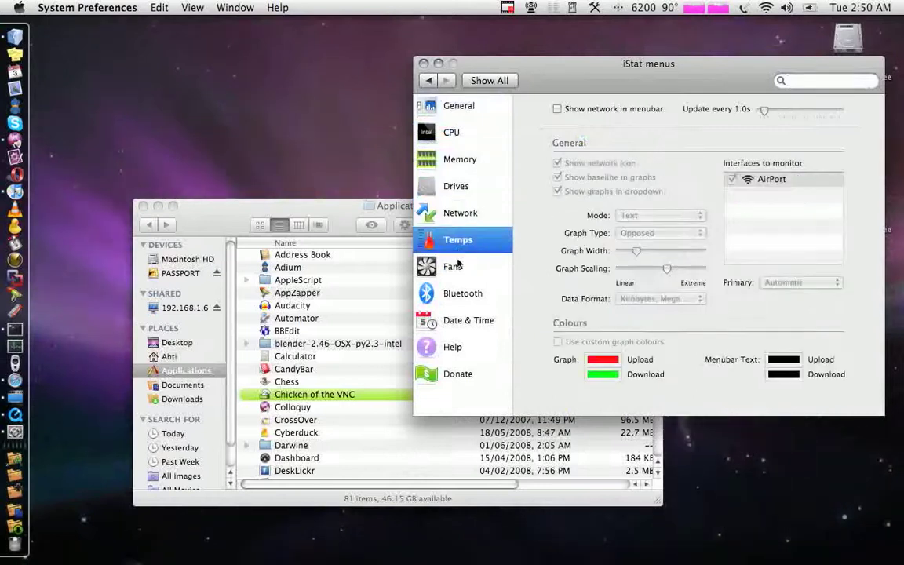
click(453, 267)
click(460, 293)
click(454, 347)
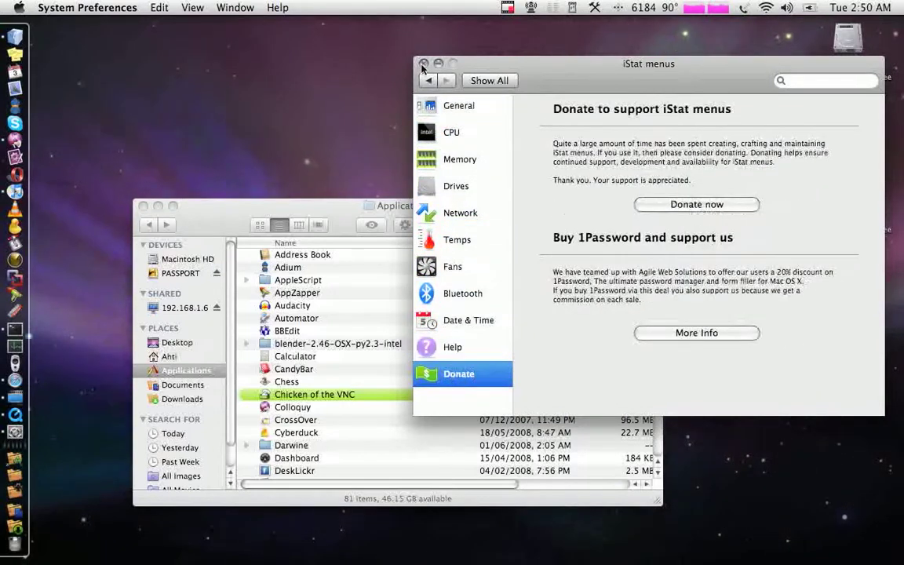
Point out the Default Apps entry in the terminal list and open the Default Apps preferences
click(473, 79)
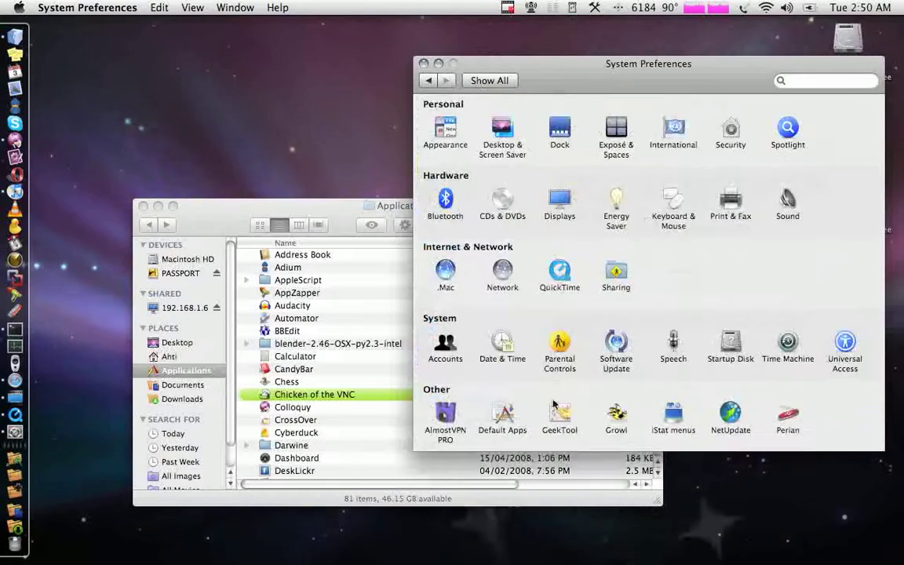
key(ctrl+grave)
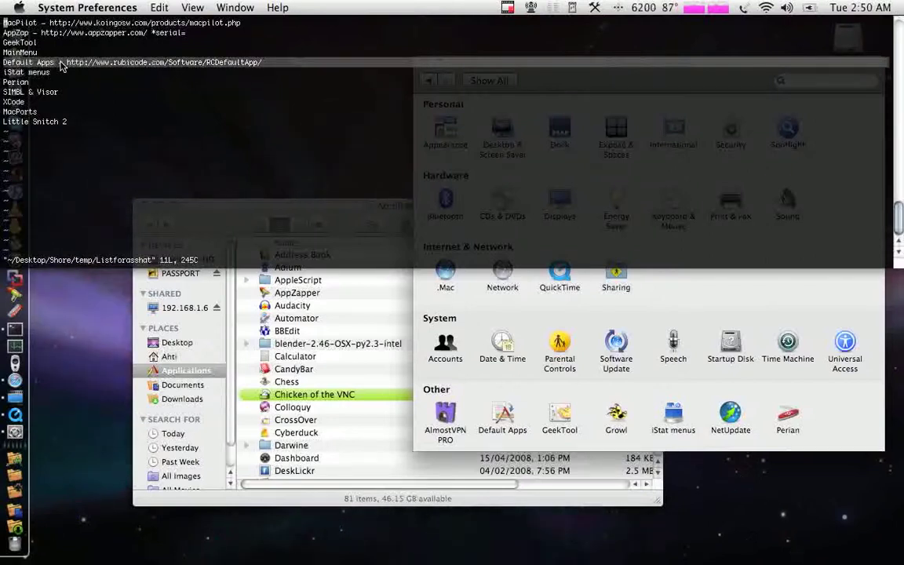
key(ctrl+grave)
click(502, 416)
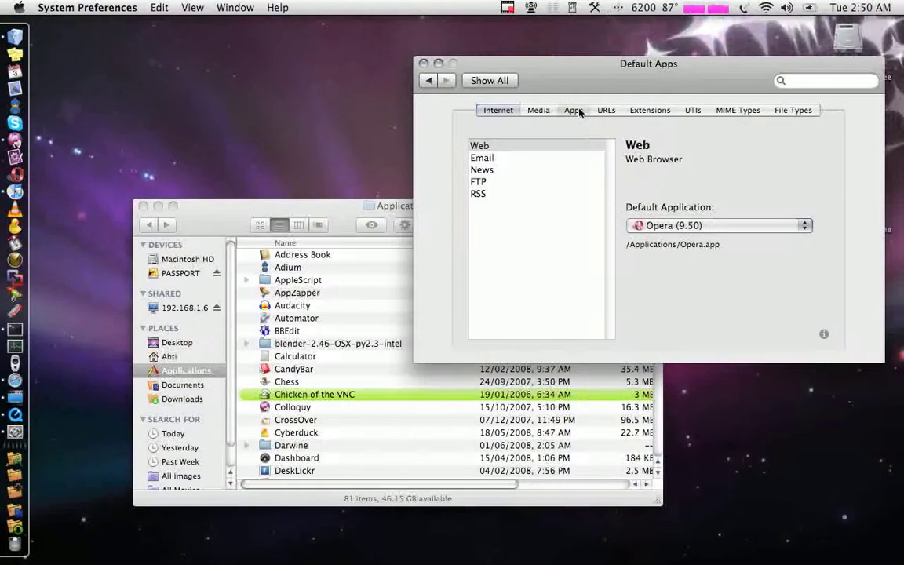
Load the Apps view in Default Apps, consulting the terminal list while the application info loads
click(579, 112)
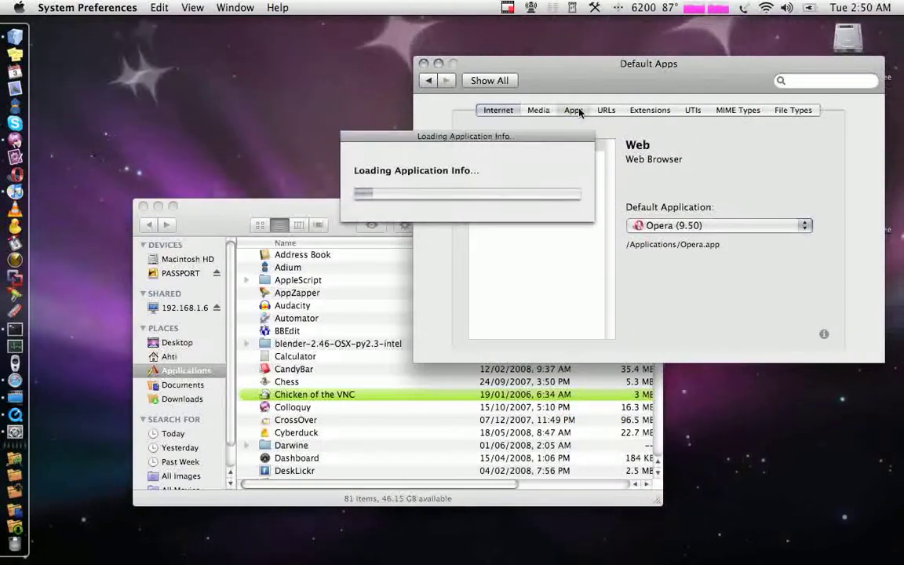
key(ctrl+grave)
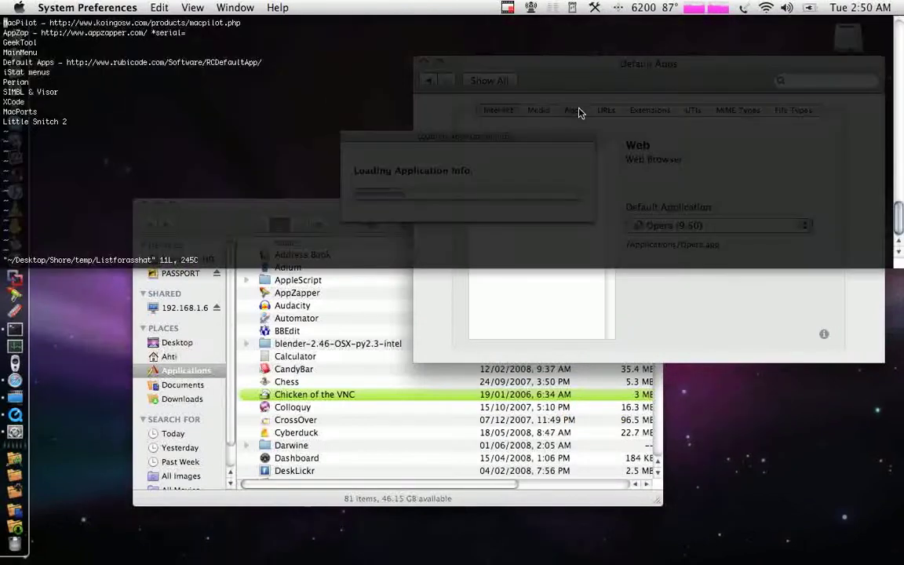
key(ctrl+grave)
key(ctrl+grave)
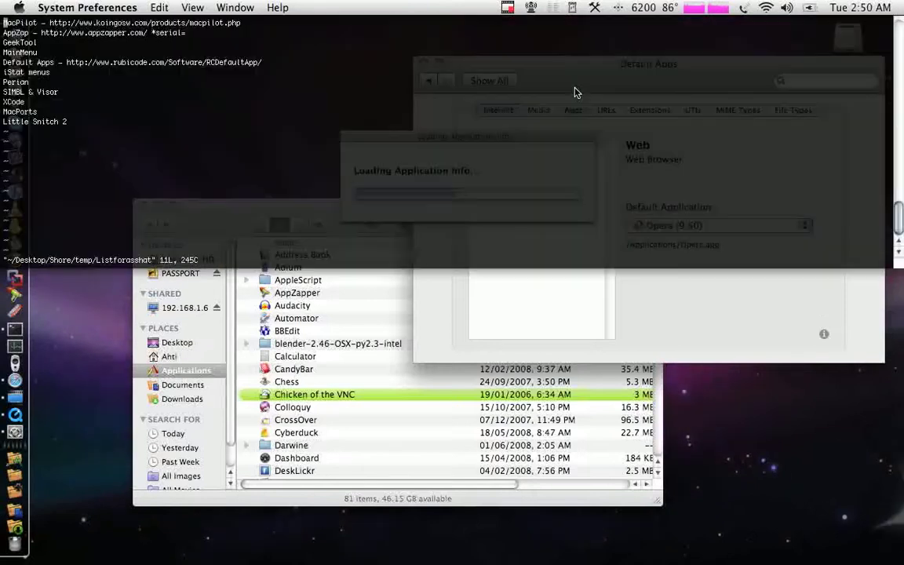
key(ctrl+grave)
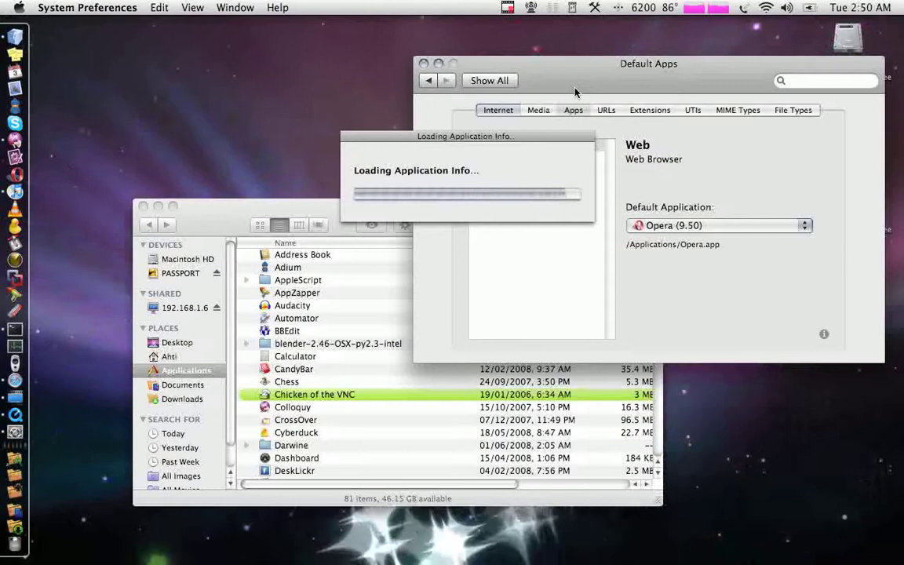
click(574, 110)
Look through the registered applications and examine the file extensions associated with Wireshark and Xcode
scroll(527, 223, down, 15)
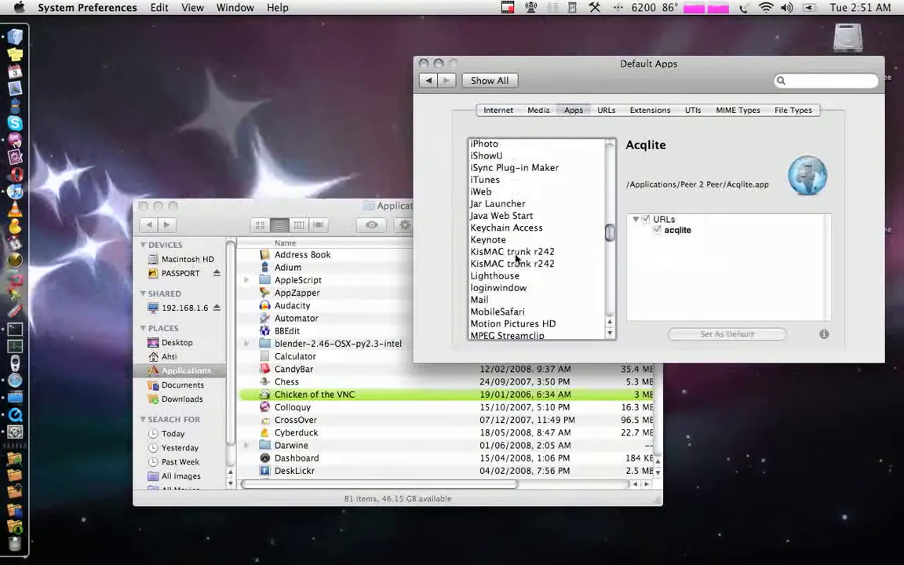
scroll(520, 289, down, 6)
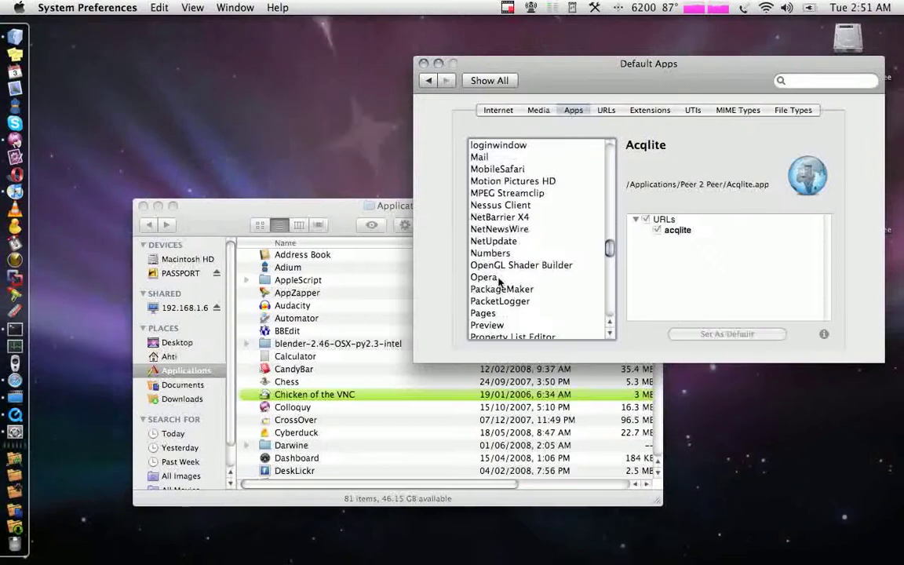
scroll(502, 281, down, 7)
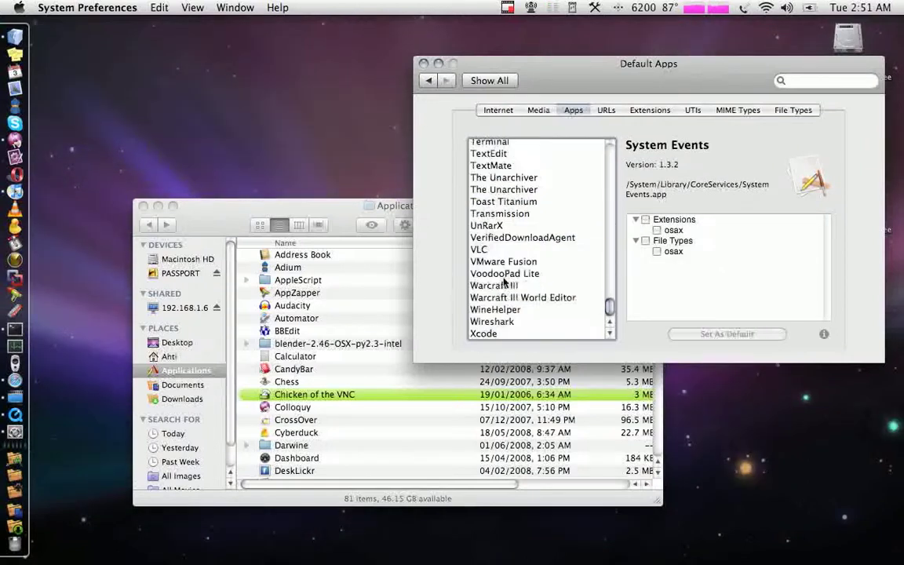
click(492, 321)
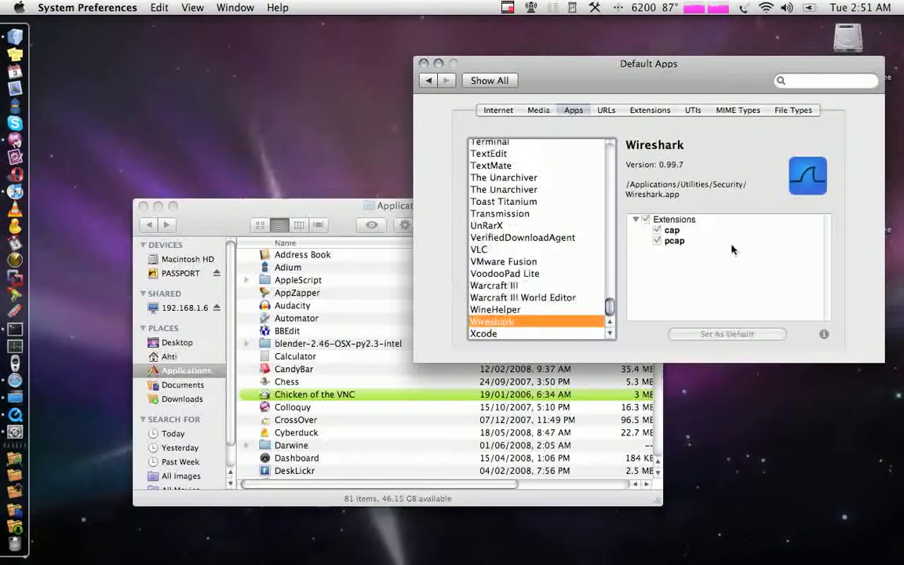
key(Down)
scroll(716, 228, down, 5)
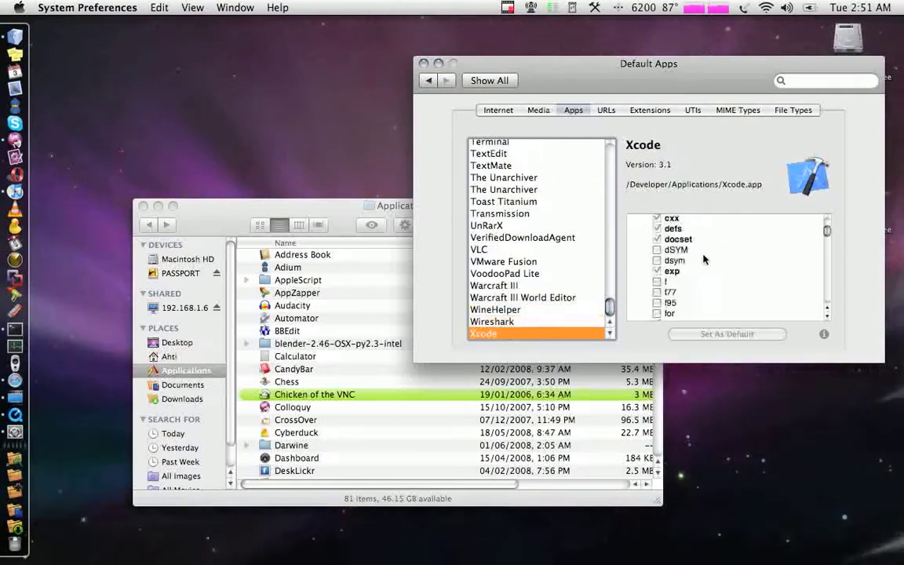
Quit System Preferences and look through the Applications folder for VLC to launch it
key(super+q)
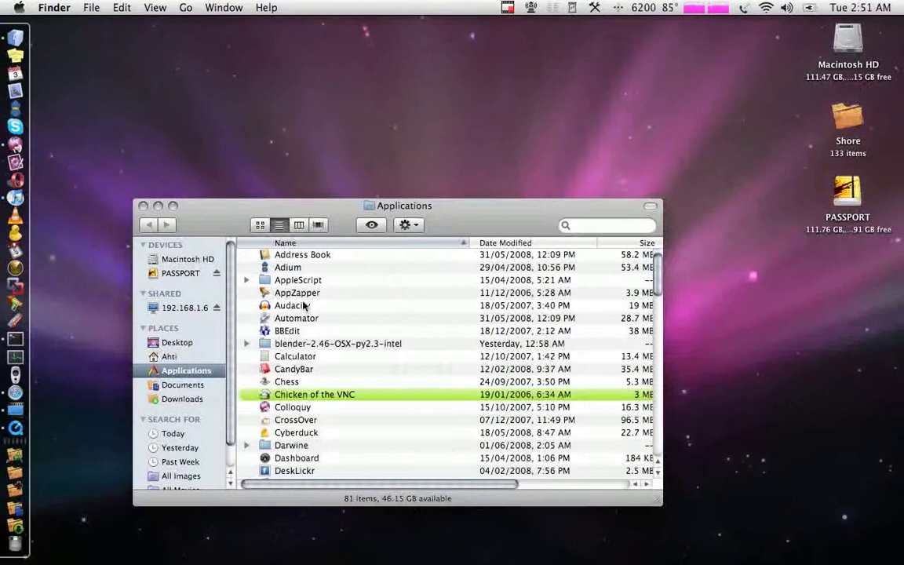
scroll(307, 304, down, 6)
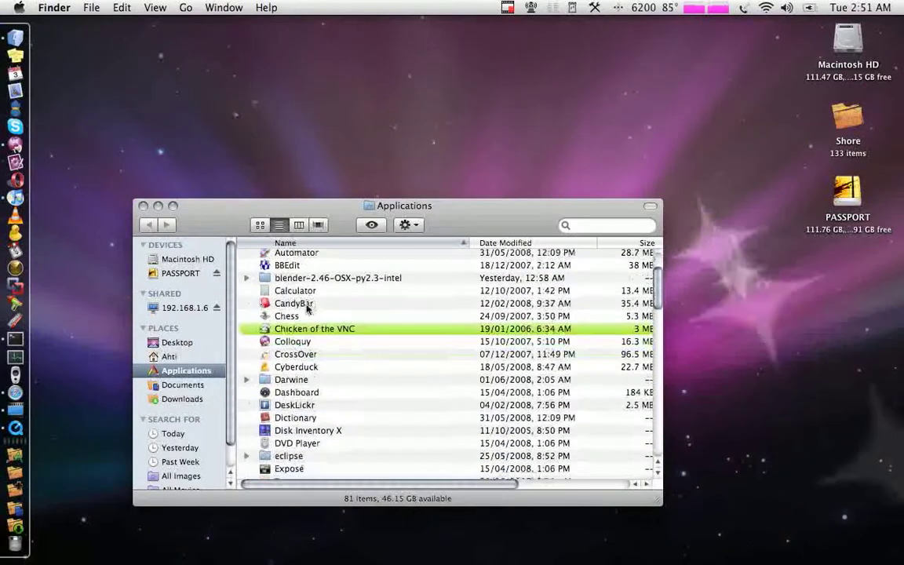
scroll(302, 317, down, 8)
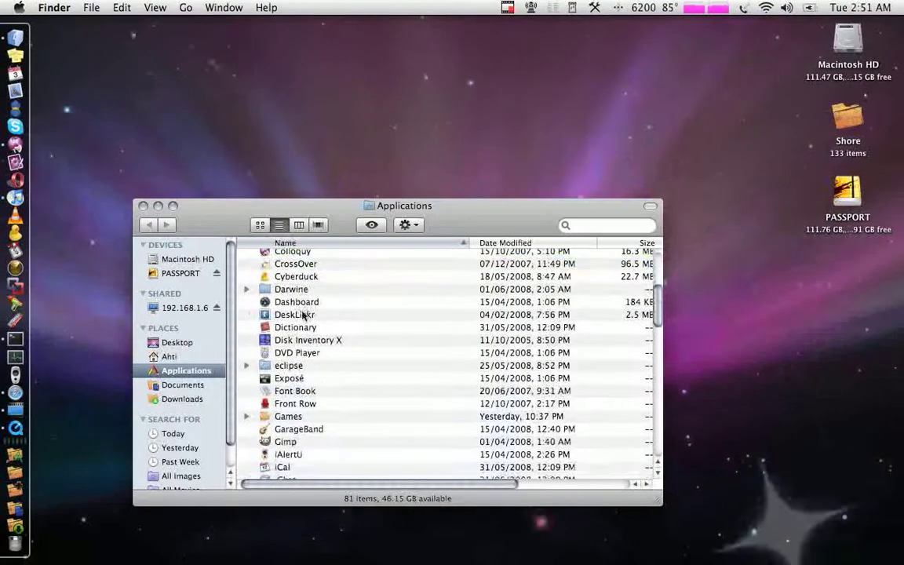
scroll(295, 324, down, 6)
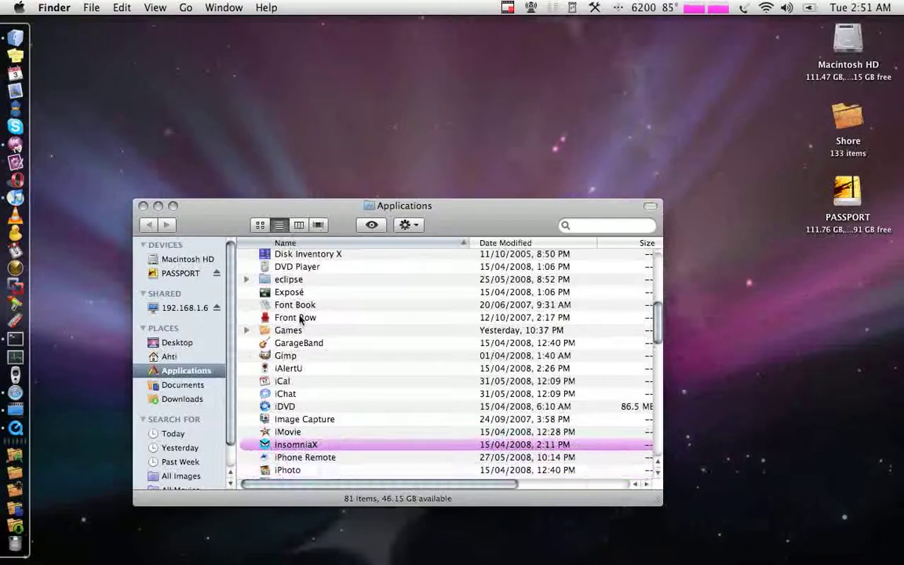
scroll(301, 318, down, 9)
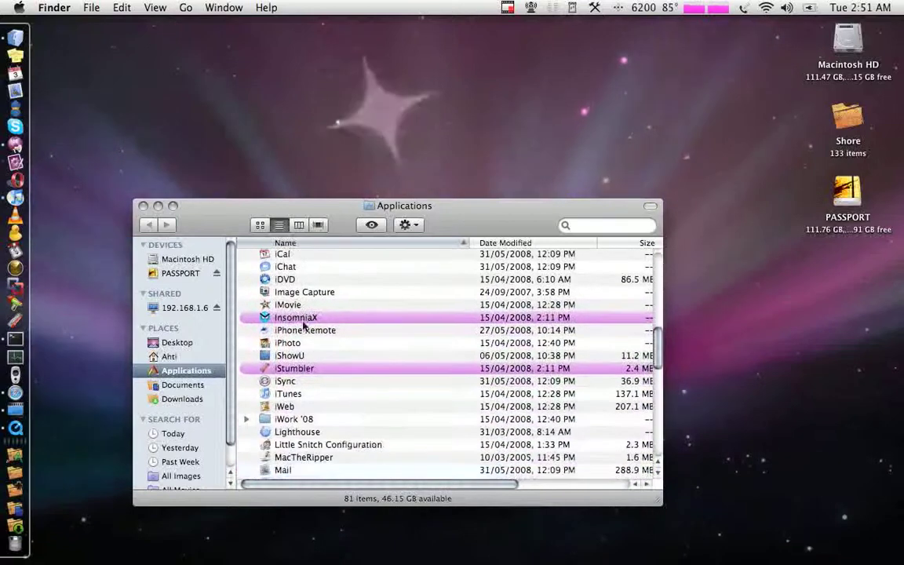
scroll(306, 329, down, 14)
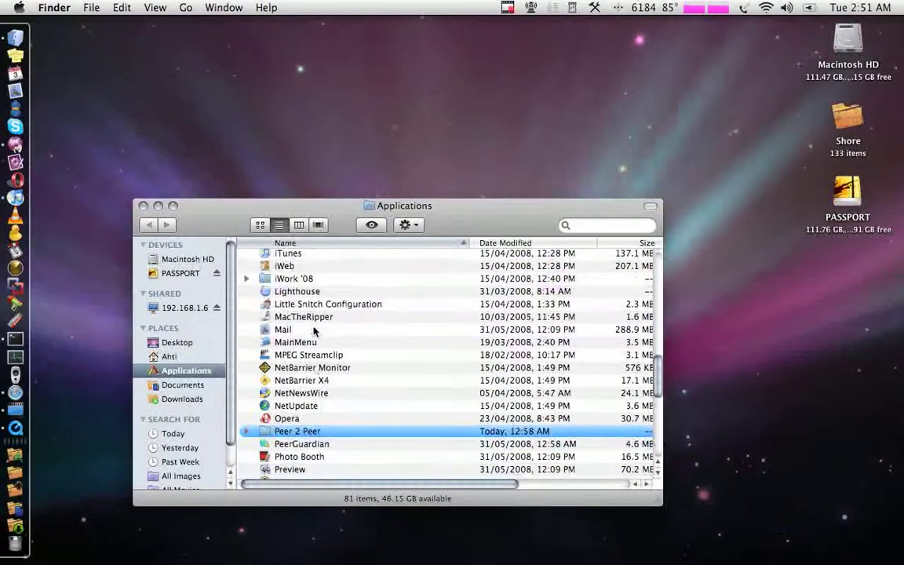
scroll(318, 329, down, 15)
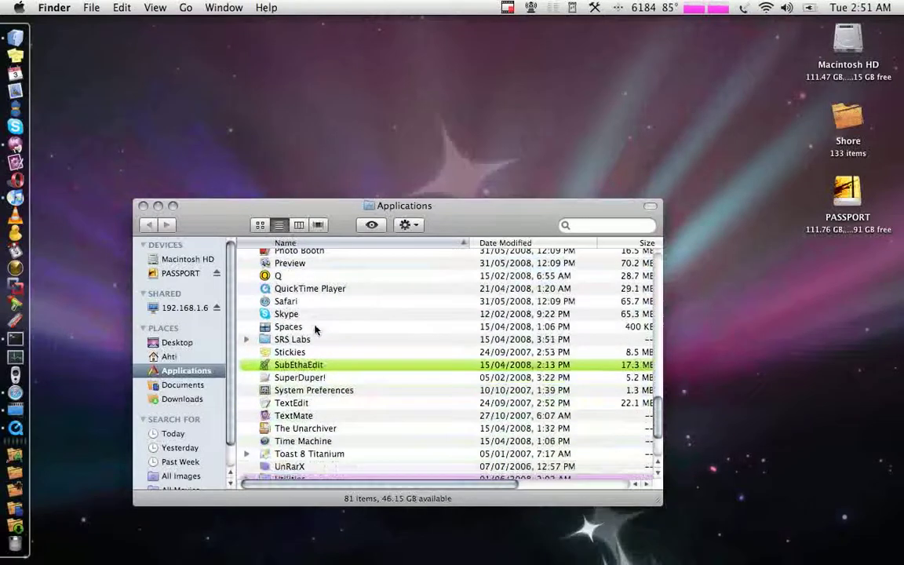
scroll(317, 332, down, 5)
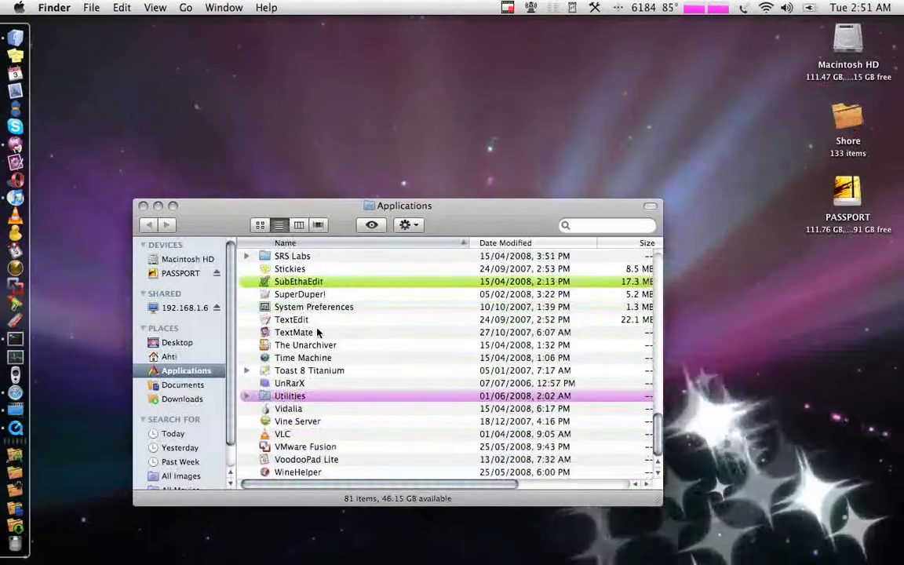
scroll(318, 332, up, 1)
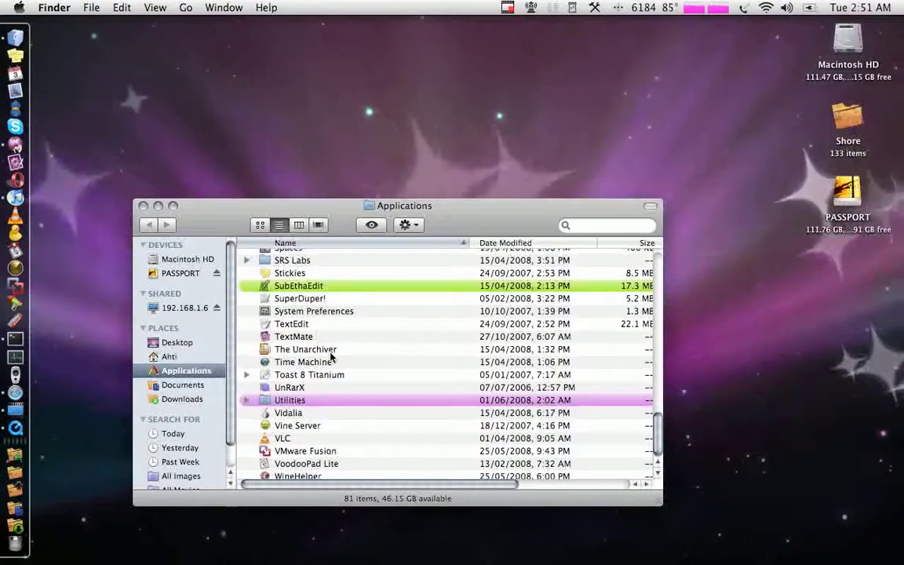
scroll(339, 362, up, 10)
scroll(339, 362, down, 10)
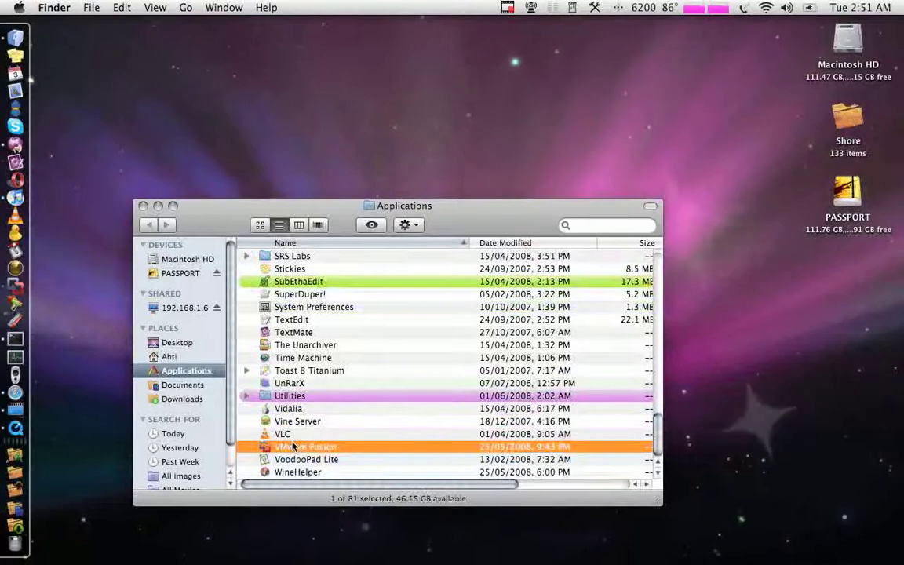
Close the Applications folder window and quit VMware Fusion, leaving VLC running
click(143, 205)
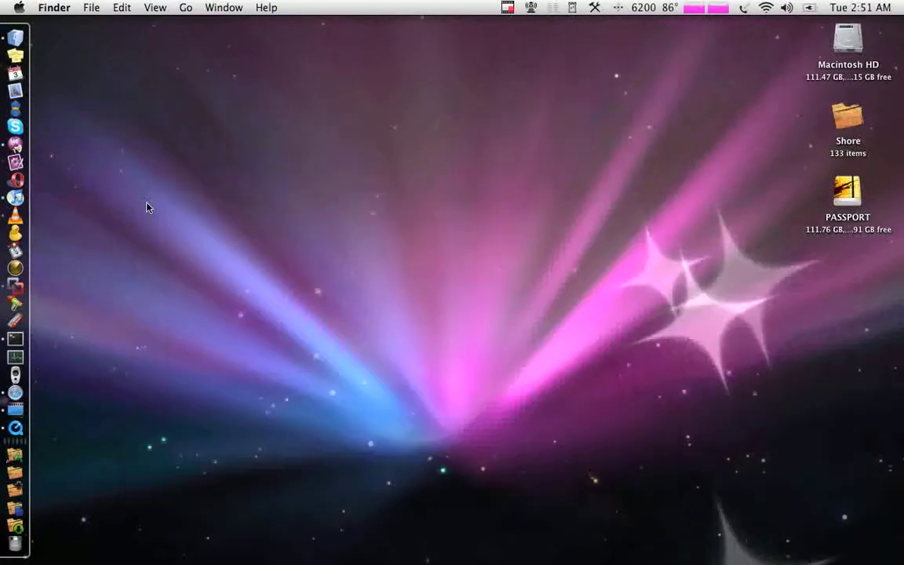
click(22, 7)
click(22, 7)
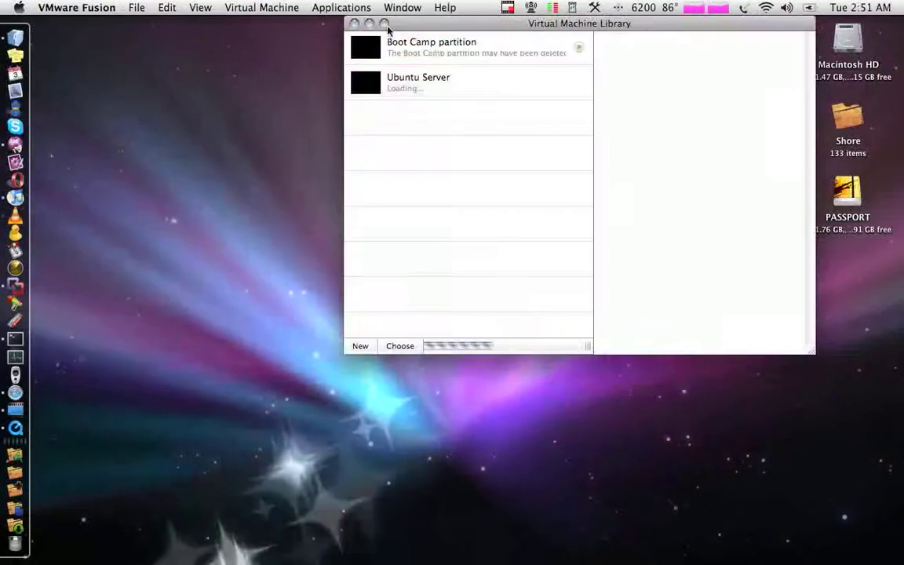
drag(413, 24, 380, 96)
key(super+q)
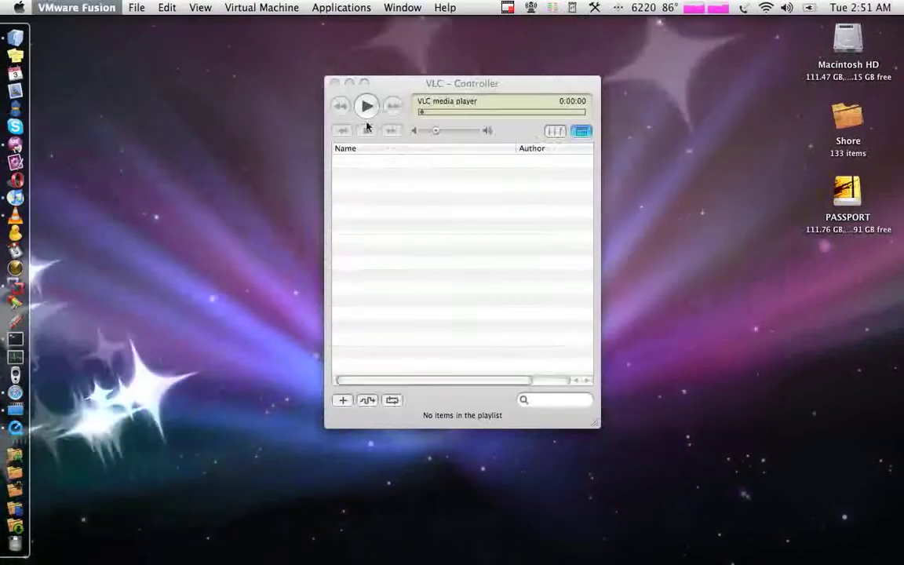
Open big_buck_bunny_720p_h264.mov from the home folder's Movies folder in VLC
click(409, 84)
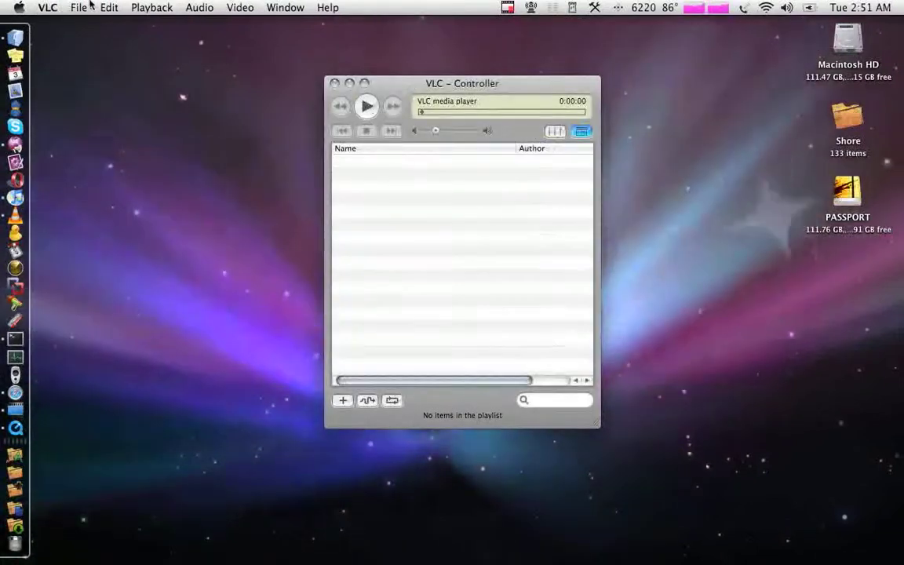
click(79, 7)
click(101, 25)
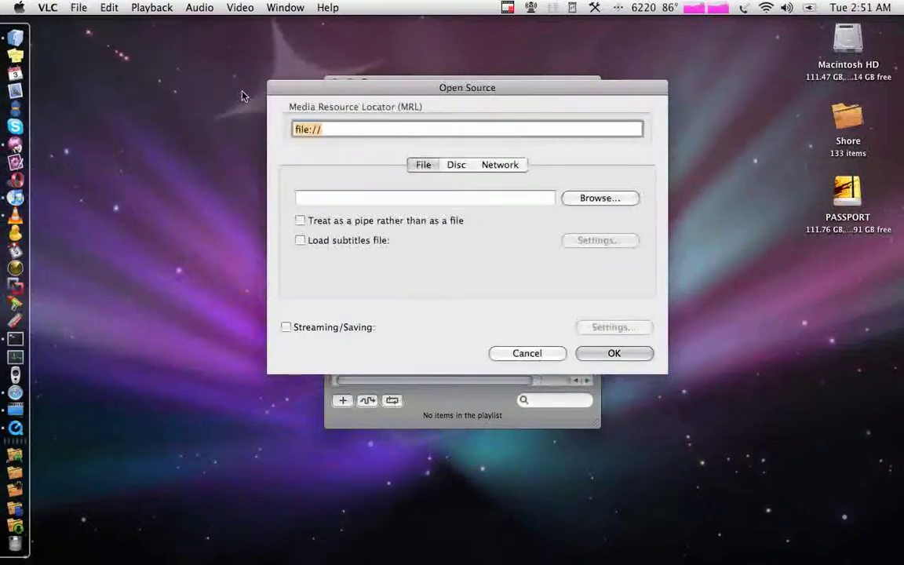
click(602, 199)
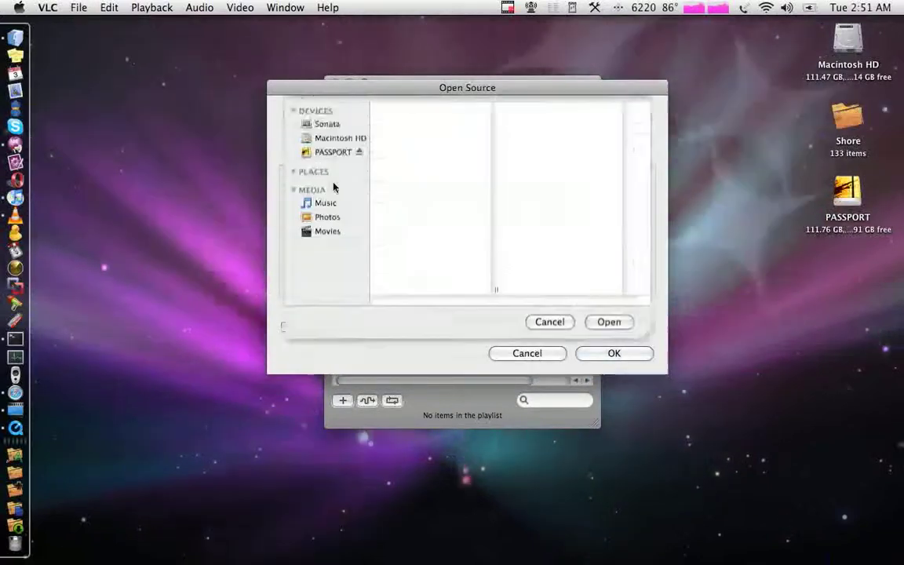
click(335, 257)
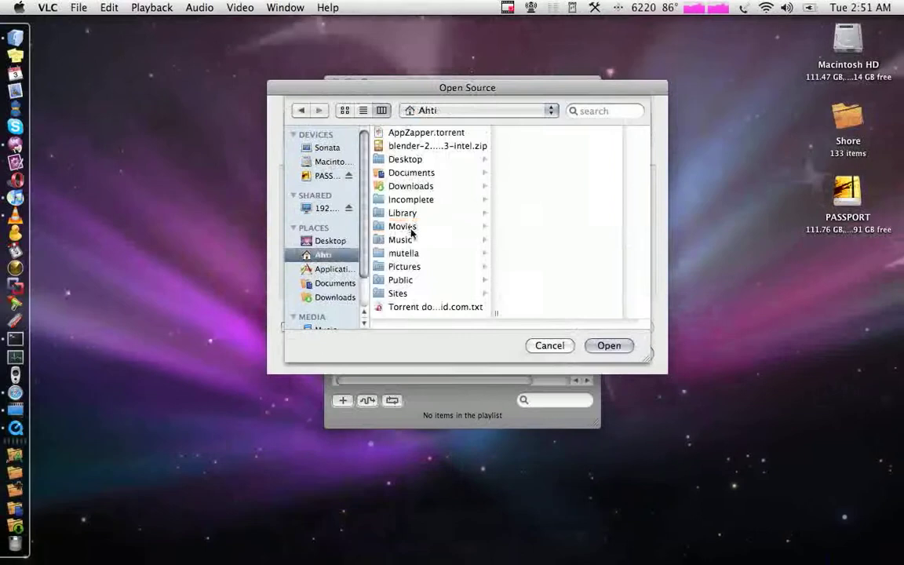
click(440, 227)
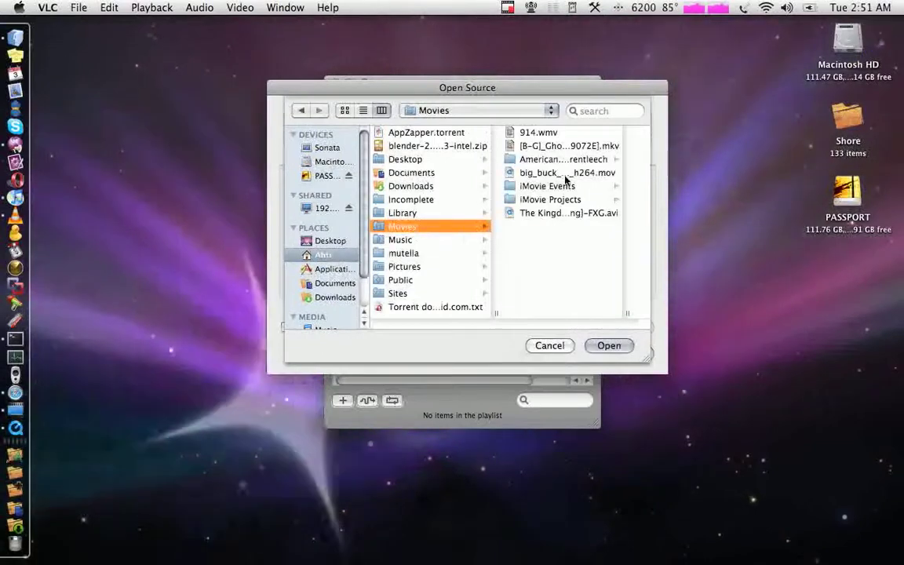
click(567, 173)
click(609, 345)
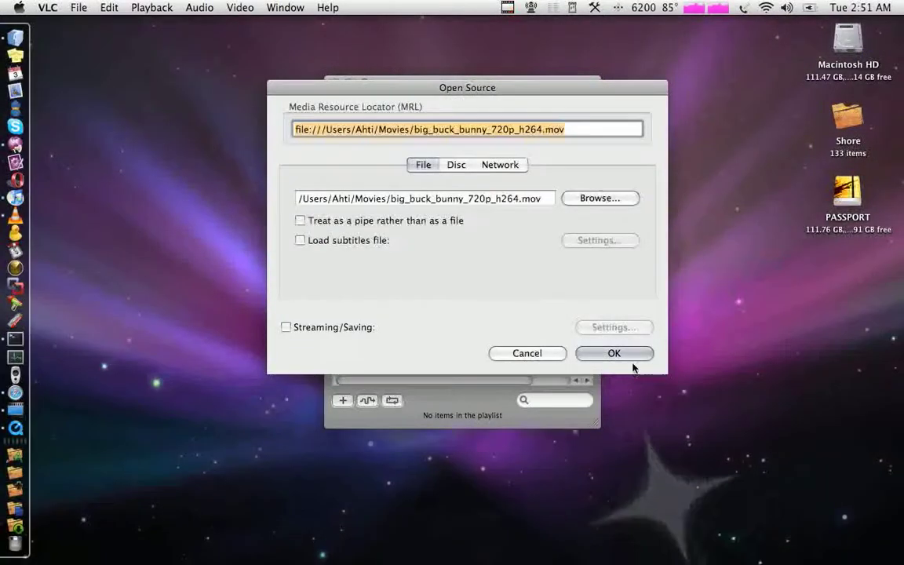
click(632, 357)
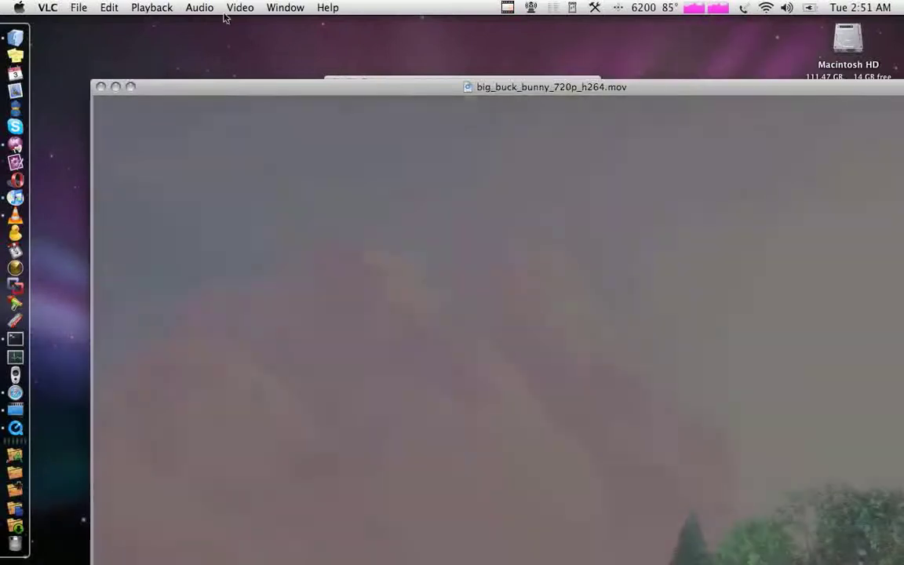
Shrink the playing video to Half Size and move its window toward the screen's upper-left corner
click(240, 8)
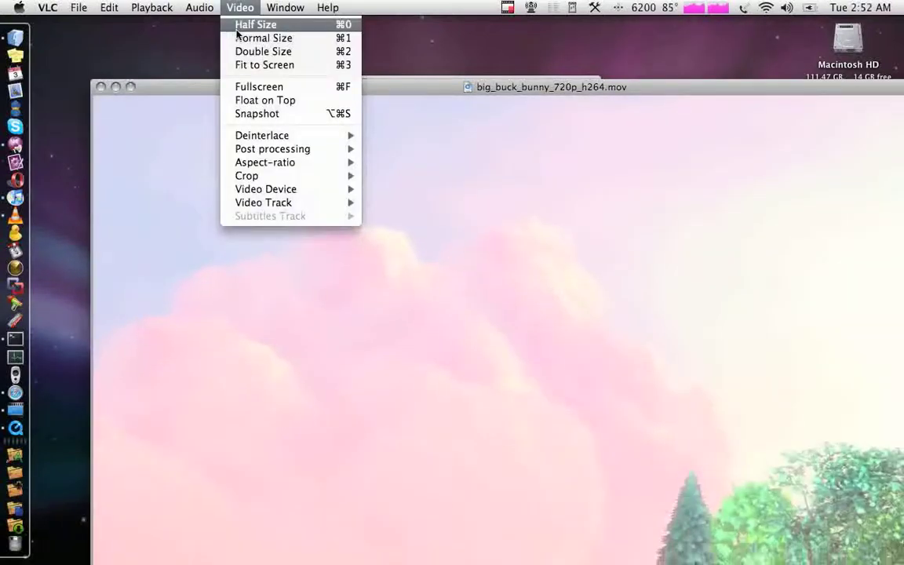
click(237, 32)
drag(216, 87, 178, 56)
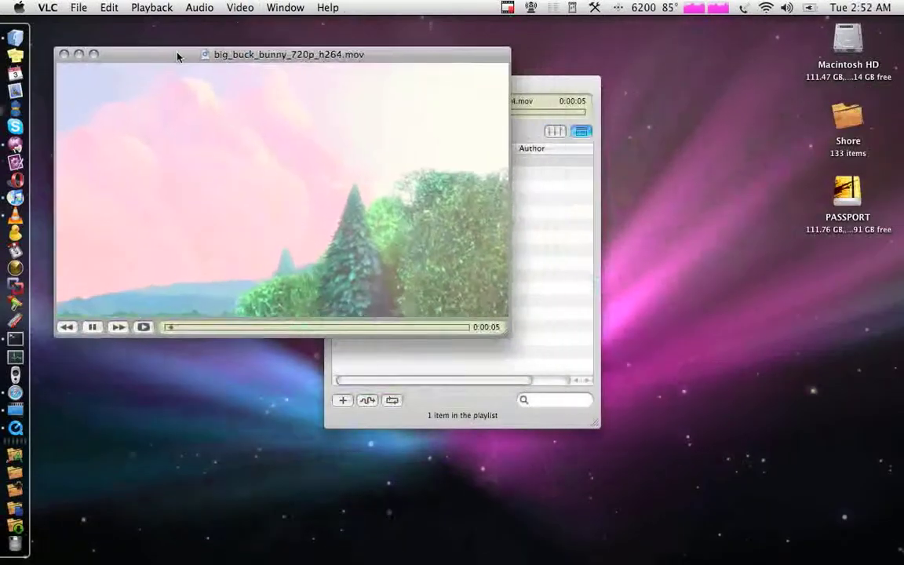
Lower the VLC volume to its minimum and bring the video window back to the front
click(489, 392)
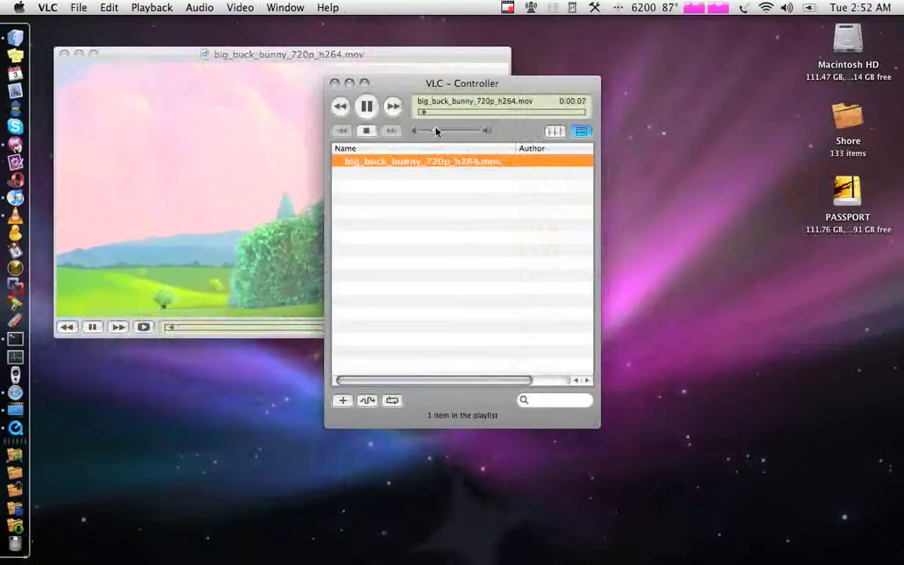
drag(437, 132, 391, 132)
click(382, 63)
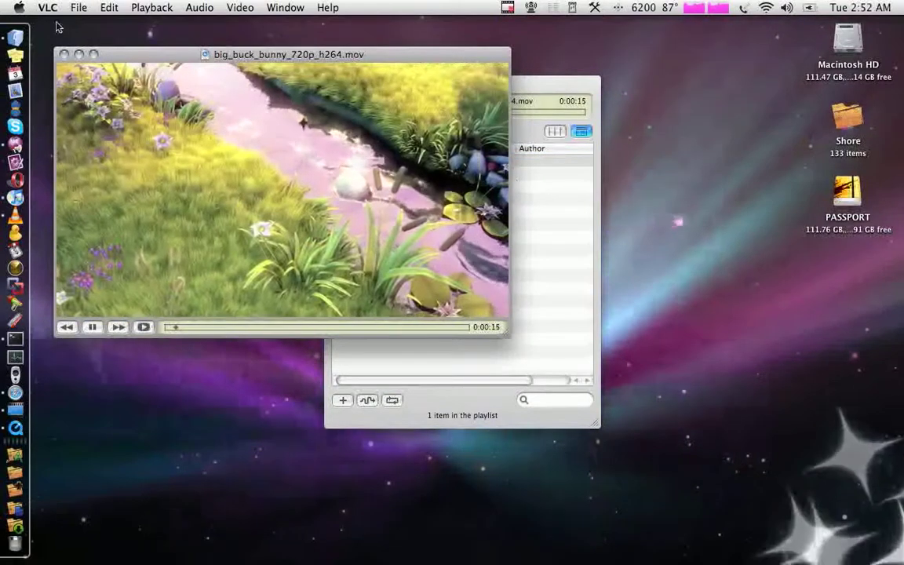
Switch to System Preferences and open the Perian preferences
click(19, 8)
click(53, 74)
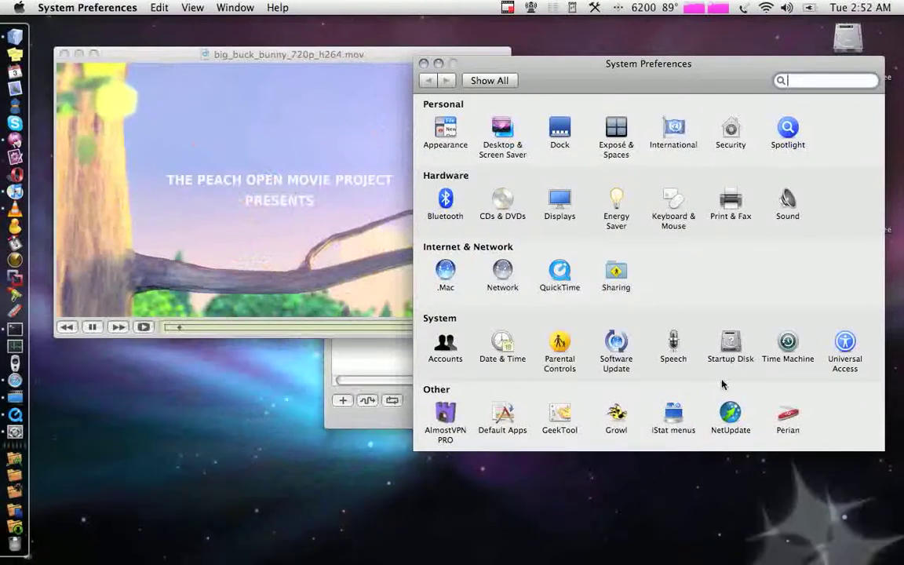
click(789, 416)
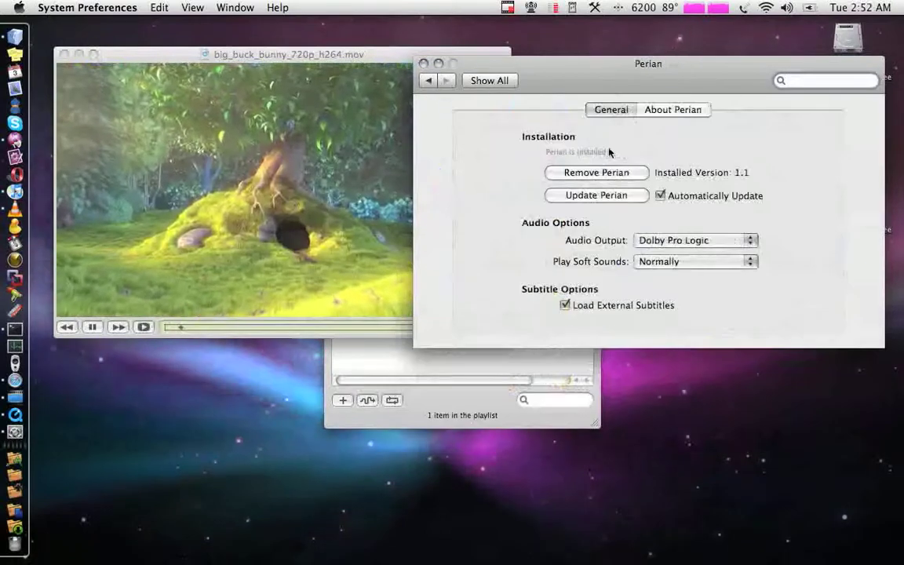
Examine Perian's list of supported formats and its general options, then return to the System Preferences overview
click(665, 109)
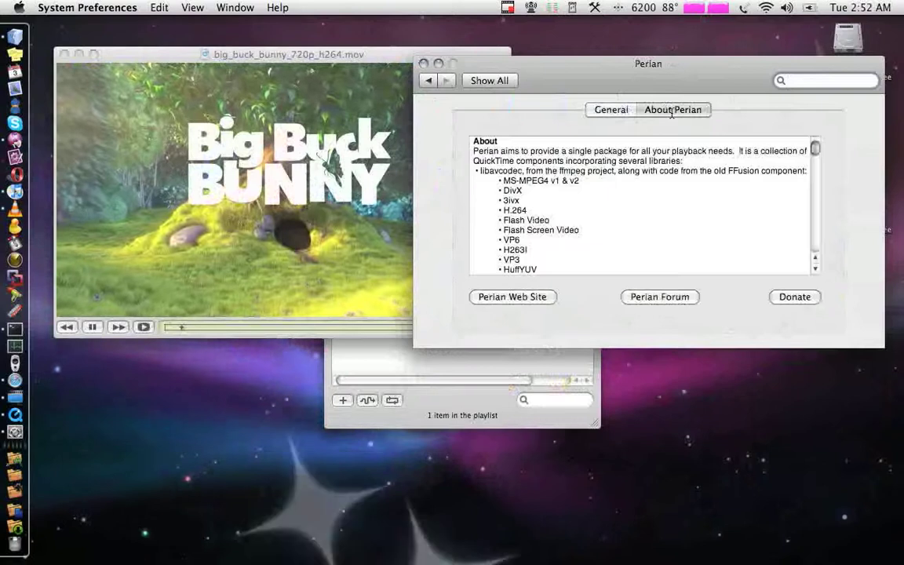
scroll(579, 173, down, 8)
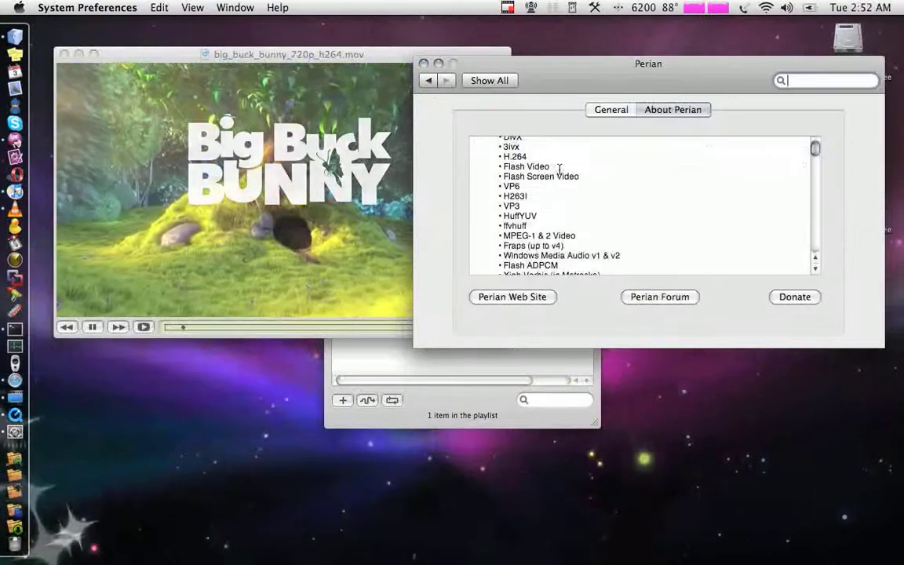
scroll(706, 187, up, 4)
scroll(695, 189, up, 3)
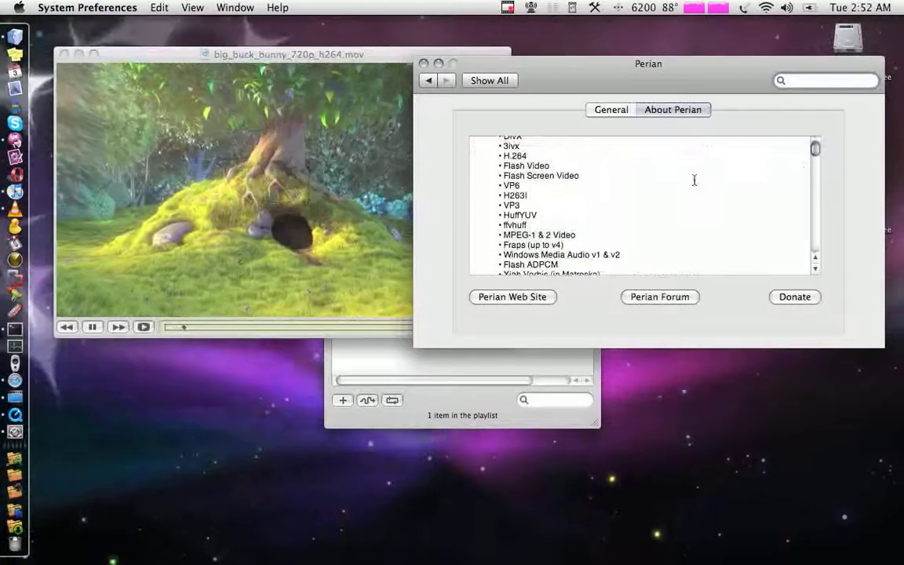
click(612, 106)
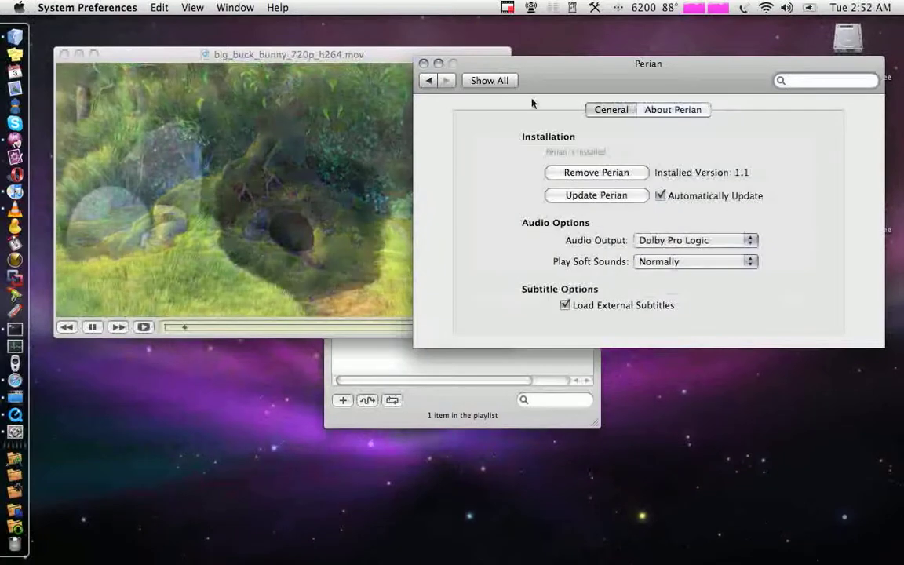
click(428, 82)
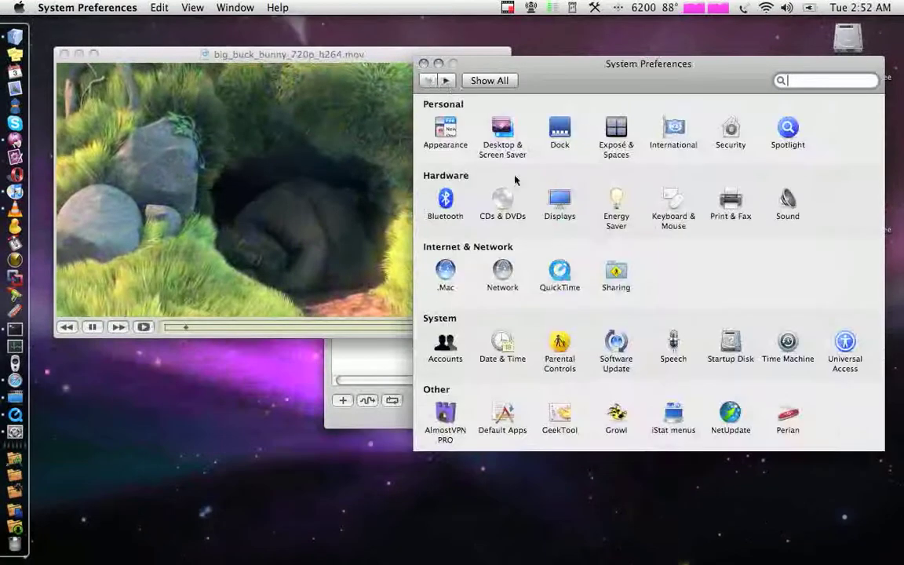
Demonstrate the Visor drop-down terminal by adding the note "... this is visor, SIMBL required." below the utility list
key(ctrl+grave)
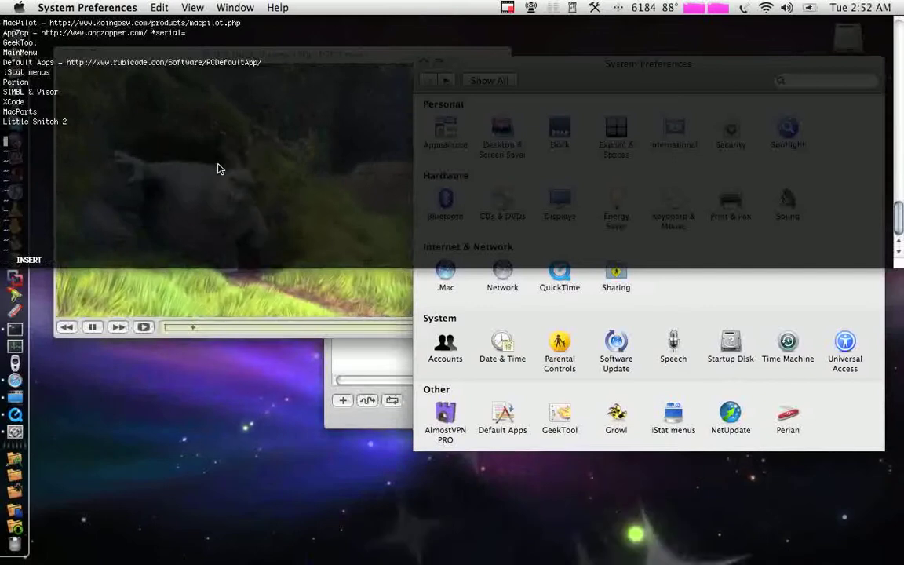
text(thi)
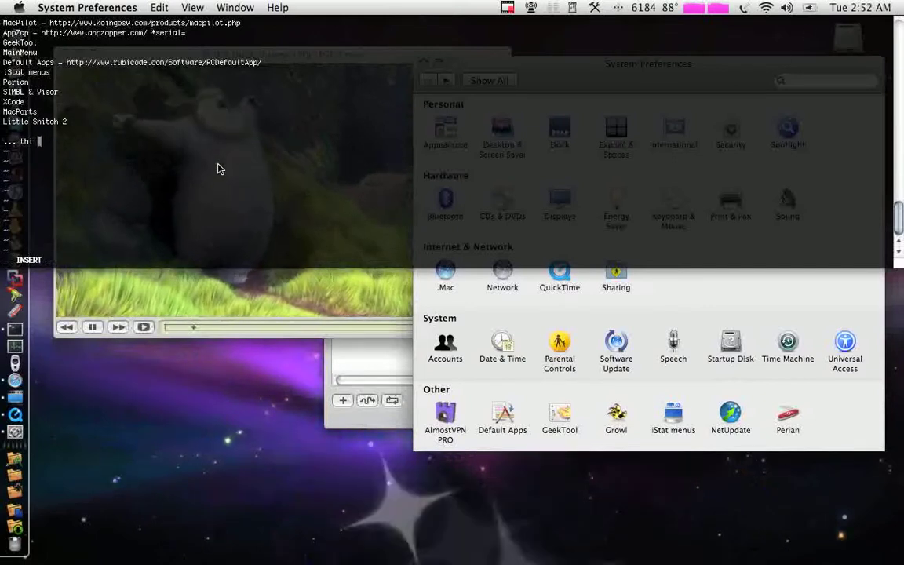
text(s is vis)
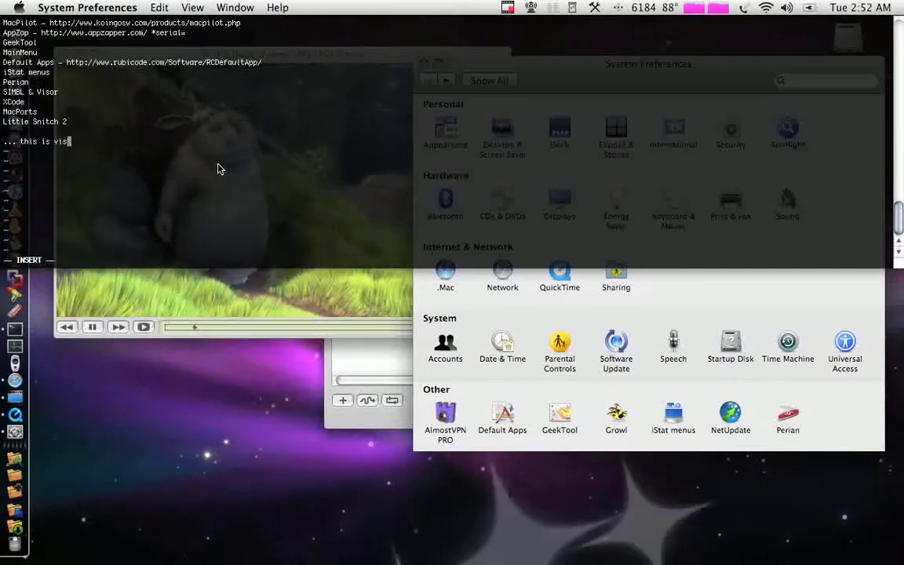
text(or,)
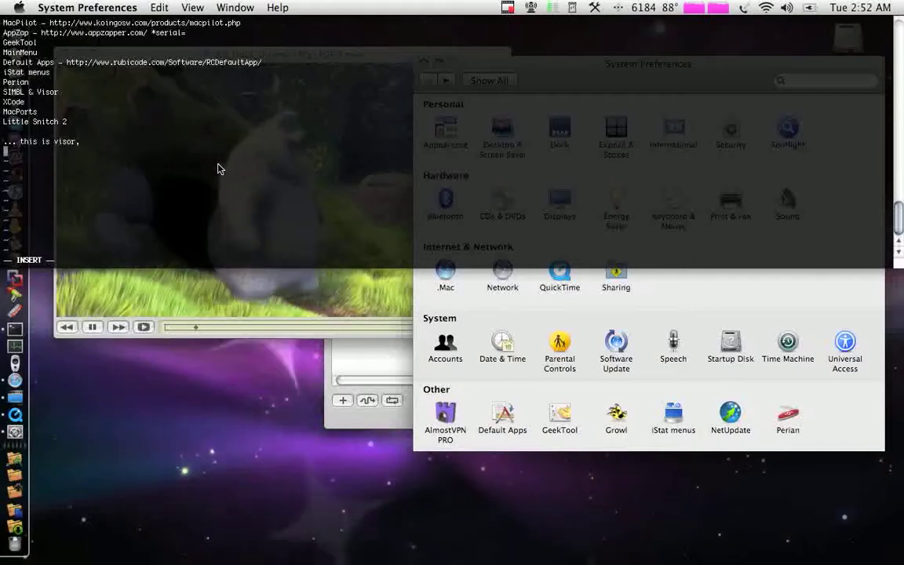
key(alt+grave)
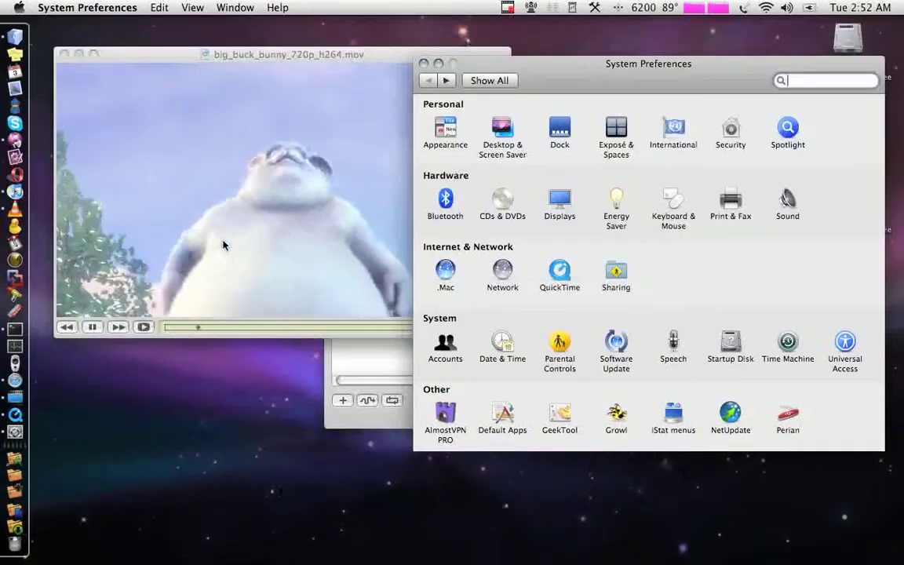
key(alt+grave)
text(SIMBL required.)
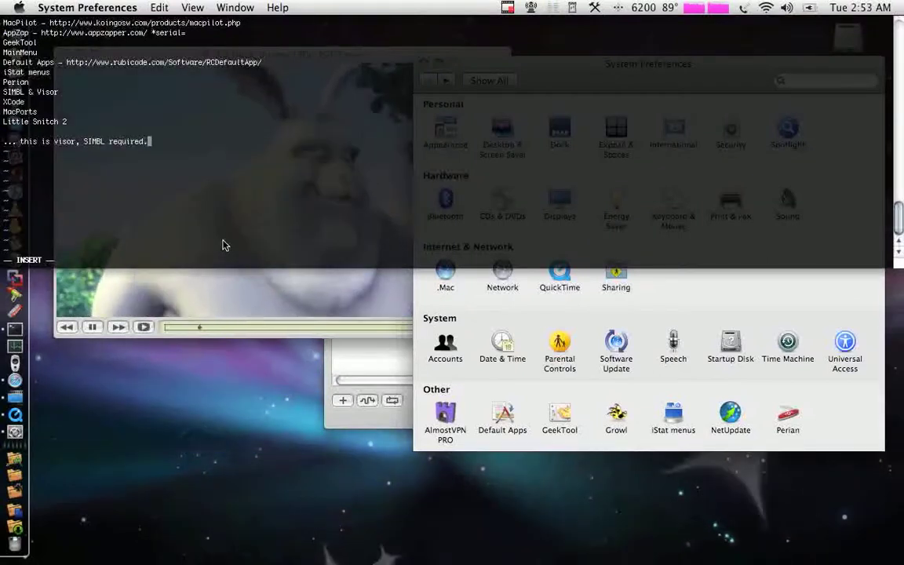
key(alt+grave)
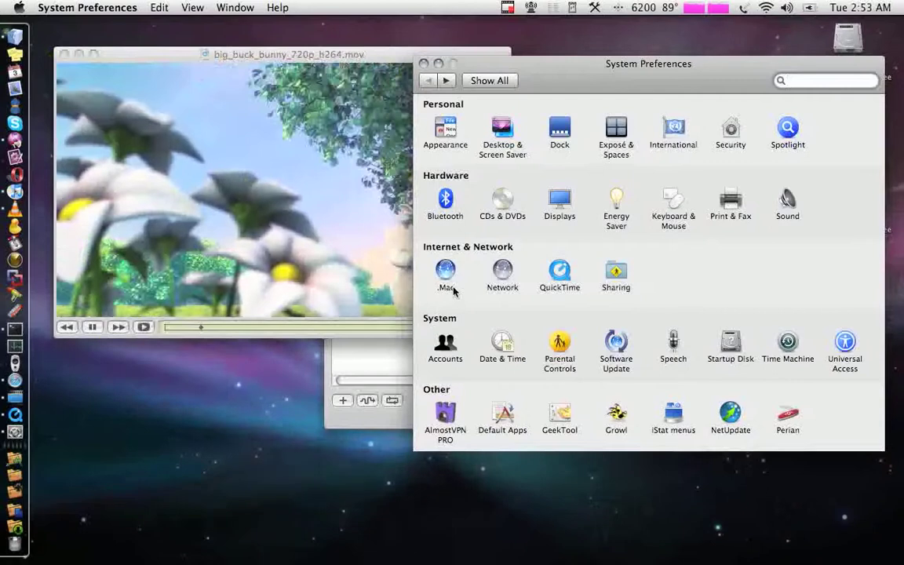
Delete the note below the utility list in the Visor terminal and quit Vim without saving
key(alt+grave)
key(BackSpace)
key(BackSpace)
key(BackSpace)
key(BackSpace)
key(BackSpace)
key(BackSpace)
key(BackSpace)
key(BackSpace)
key(BackSpace)
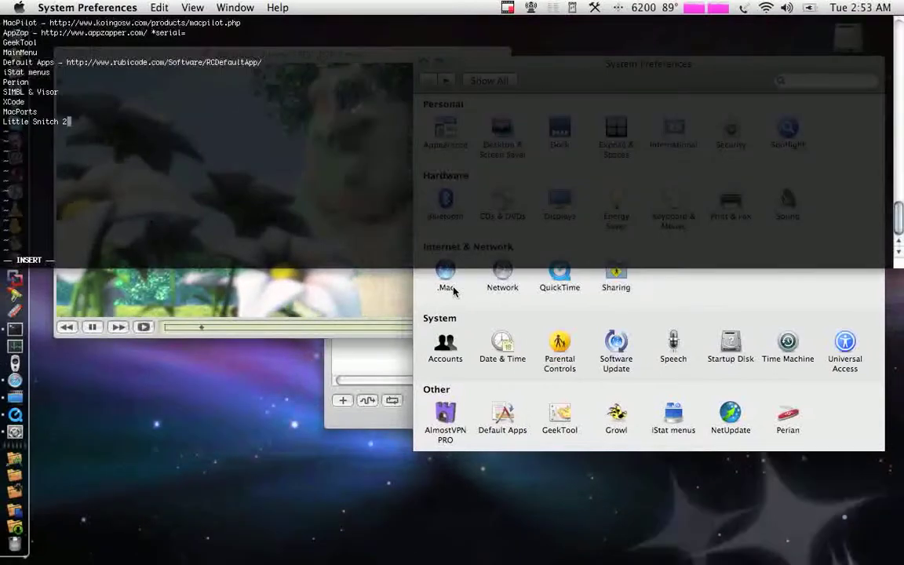
key(alt+grave)
key(alt+grave)
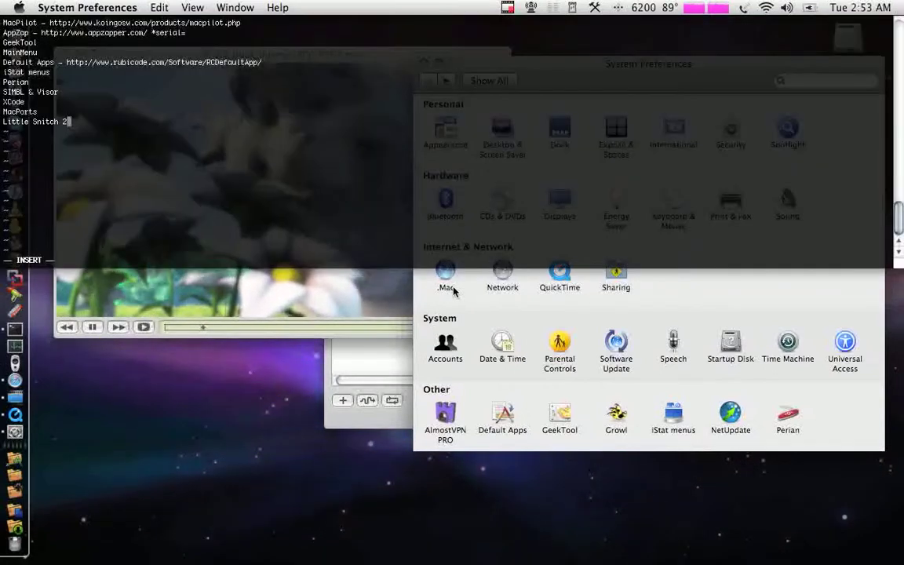
text(:)
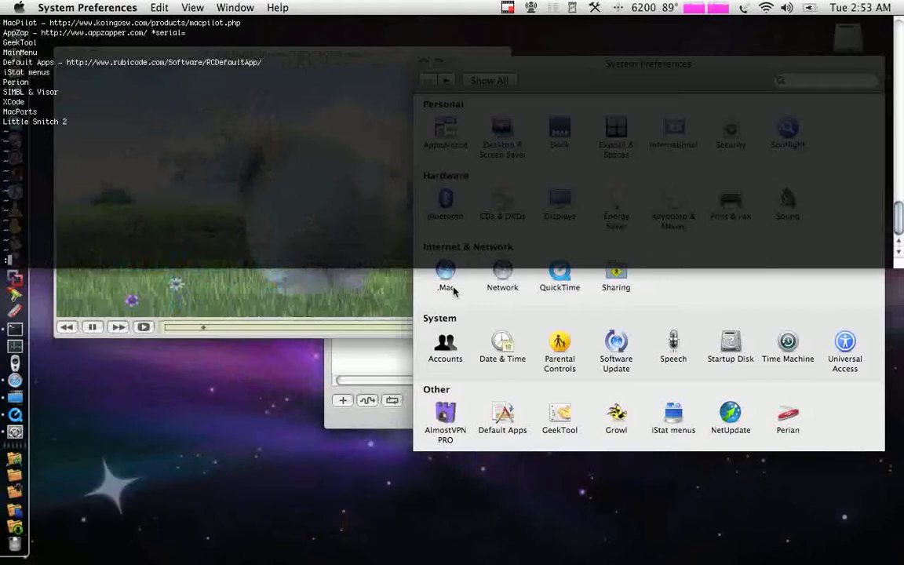
text(q!)
key(Return)
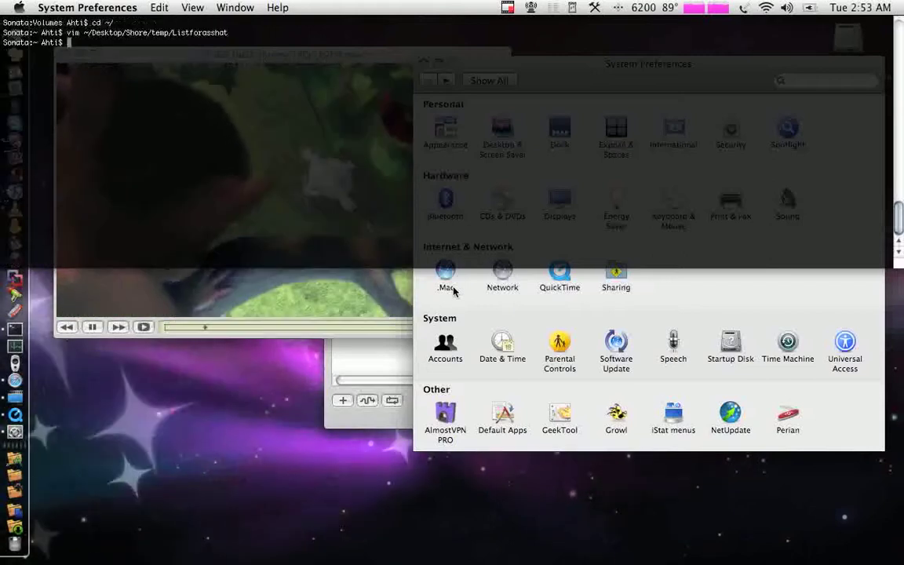
Run port help and port list in the Visor terminal, and hide the terminal
text(port help)
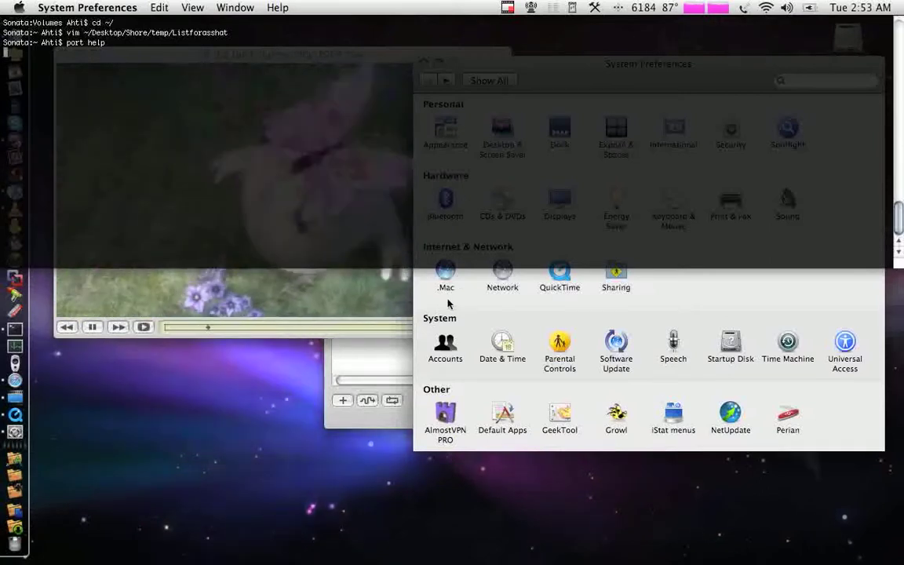
key(Return)
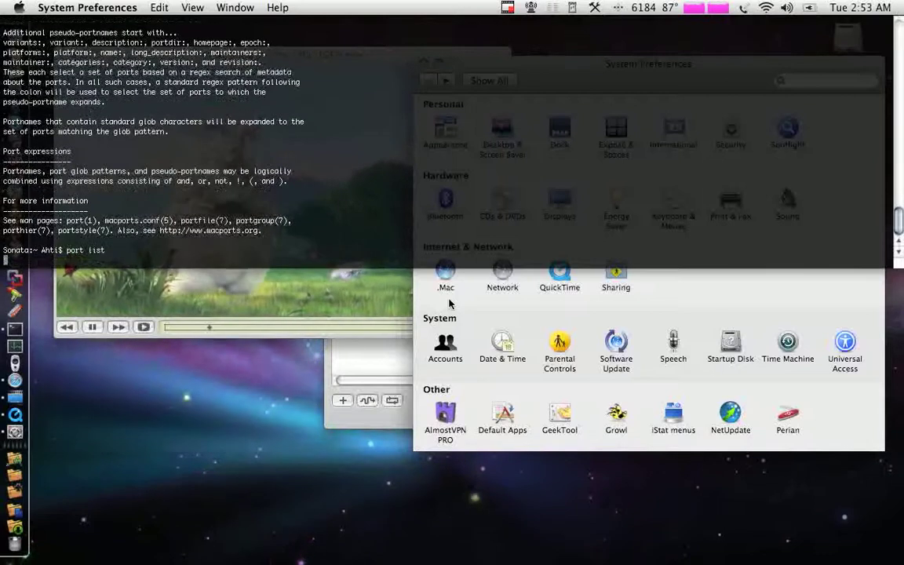
key(ctrl+grave)
Bring the playing video to the front and view the neighbouring desktop space before returning to the video
click(363, 221)
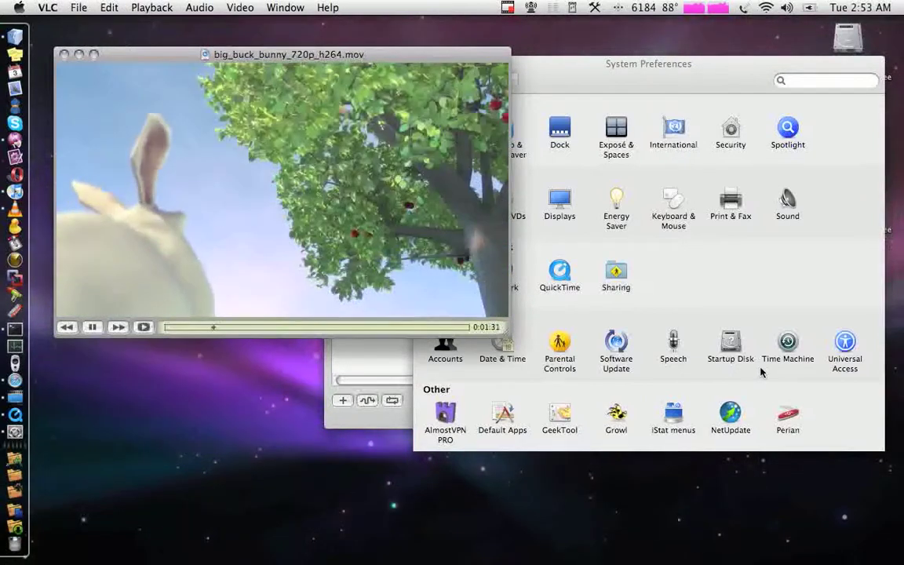
key(ctrl+Right)
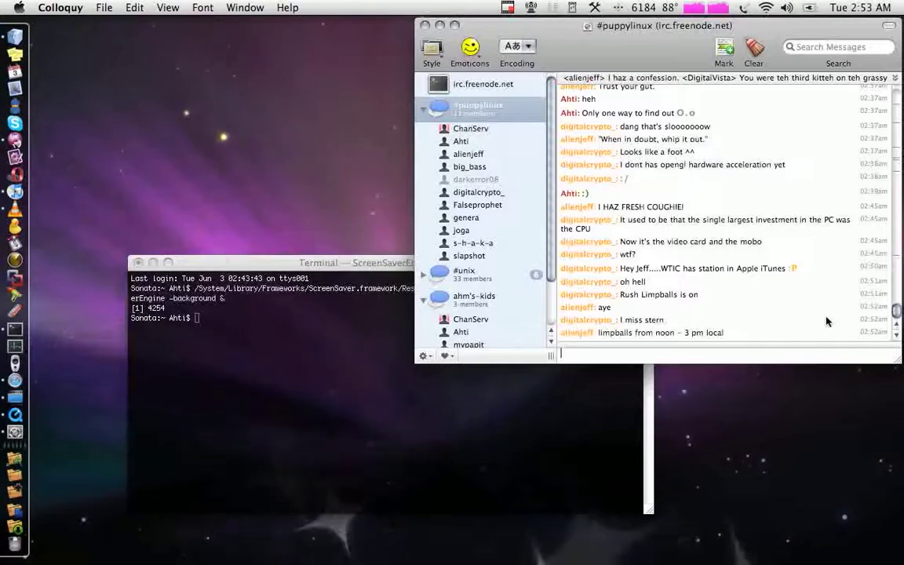
key(ctrl+Left)
key(ctrl+Left)
key(ctrl+Right)
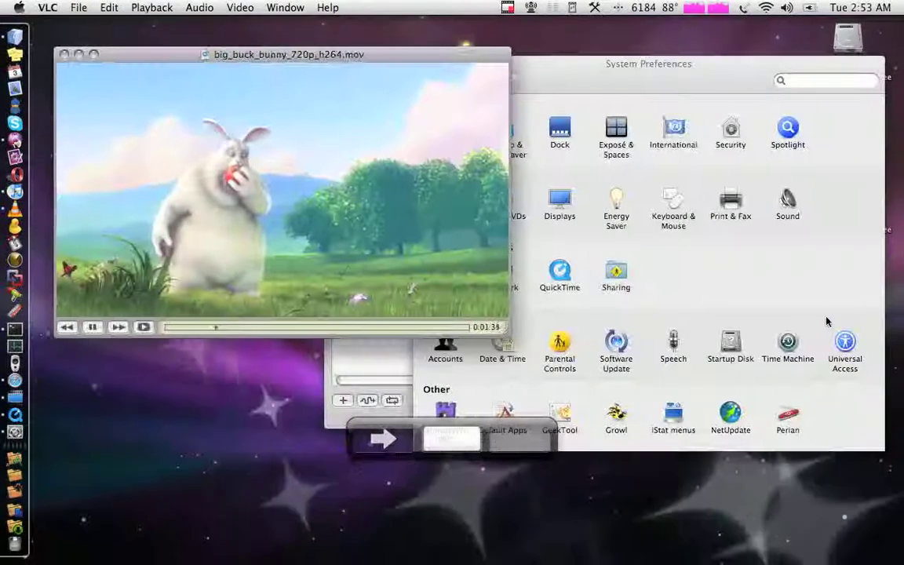
Quit System Preferences and move the VLC Controller window clear of the playing video
click(592, 291)
click(359, 369)
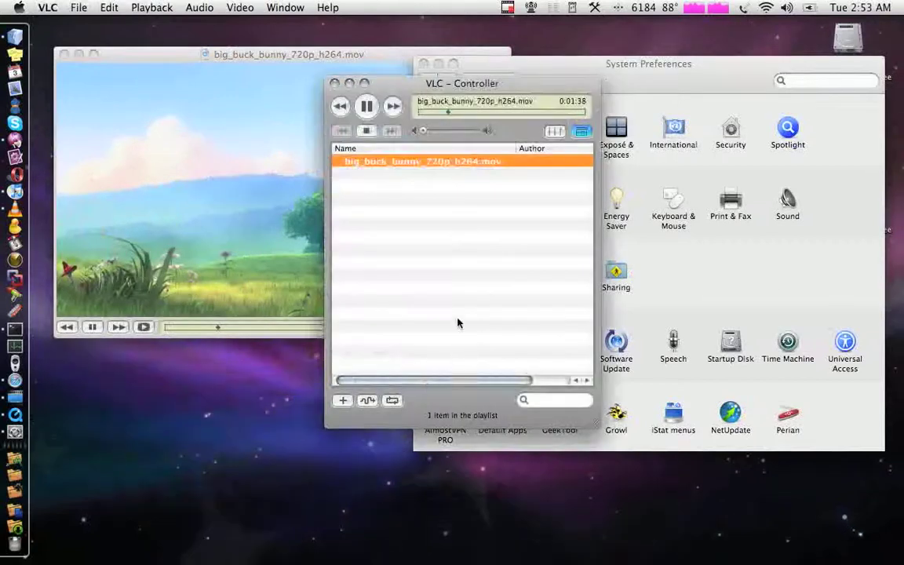
click(249, 184)
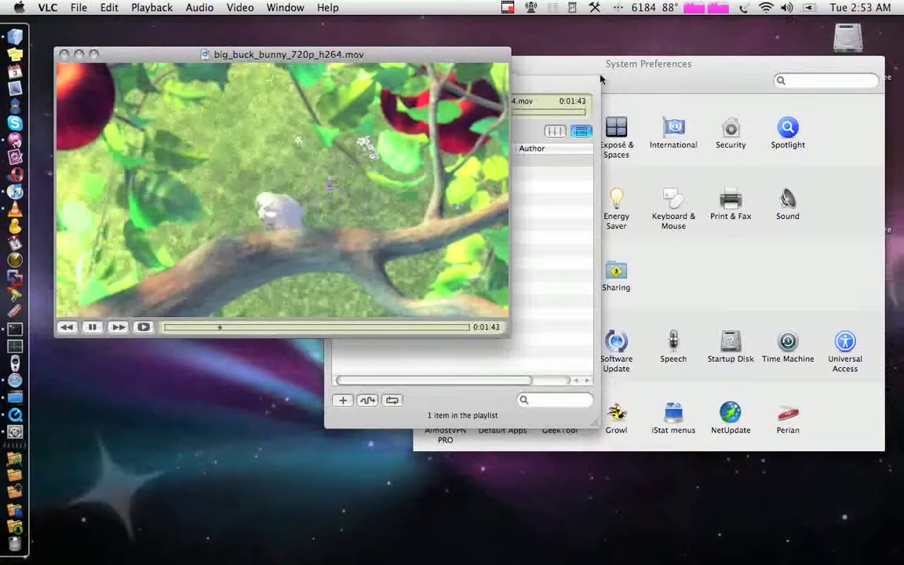
click(565, 82)
click(632, 195)
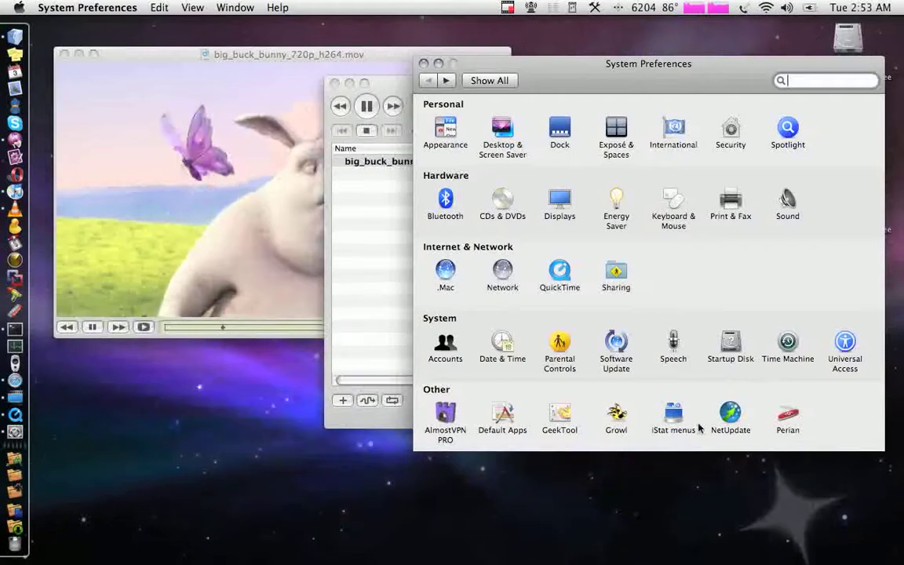
key(super+q)
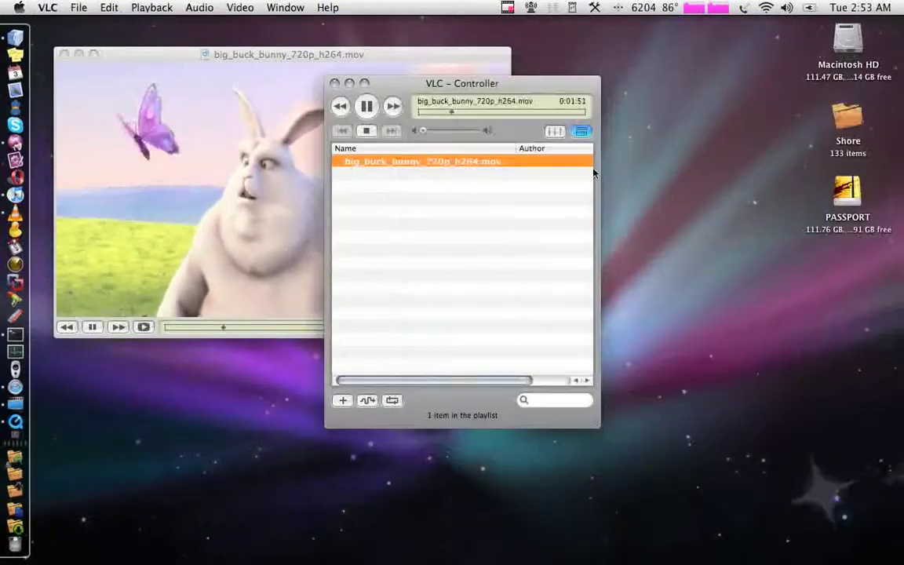
drag(458, 86, 719, 205)
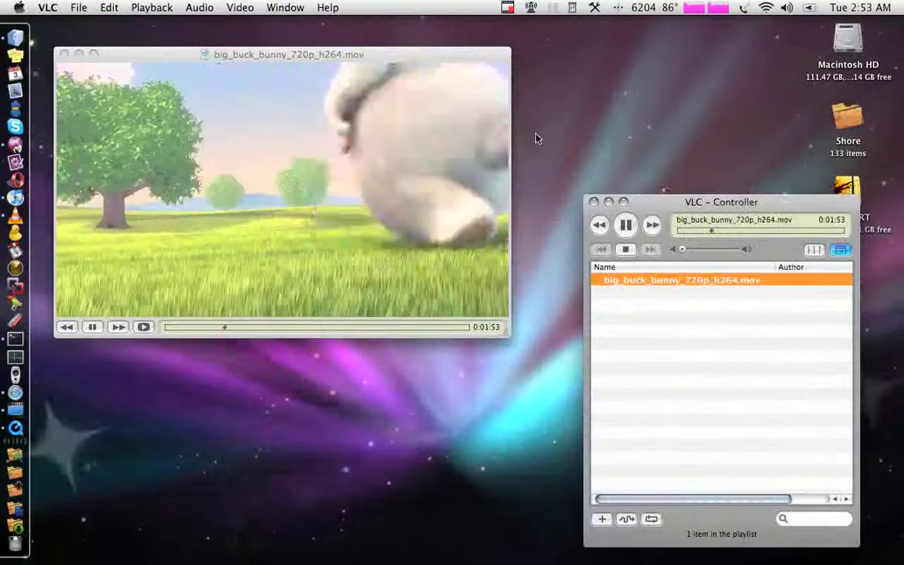
click(364, 64)
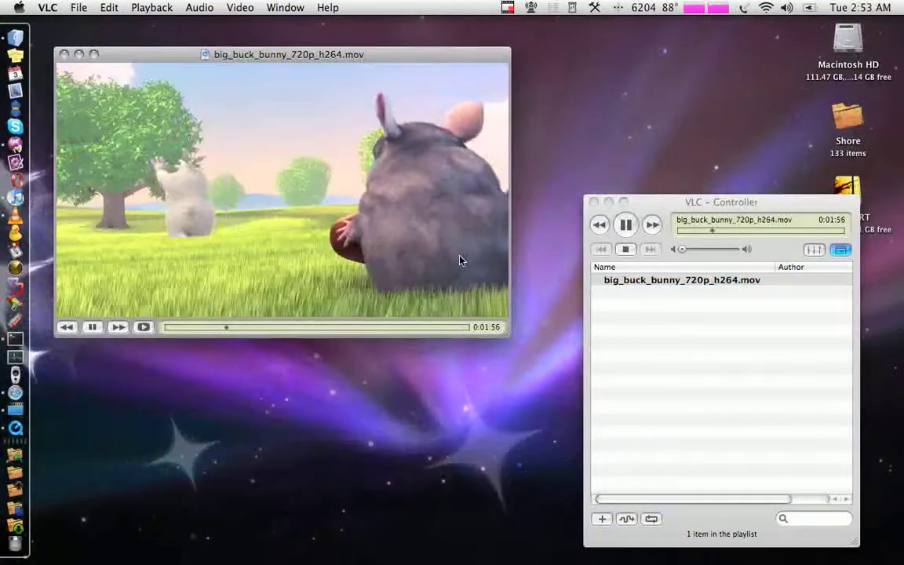
View the chat and Terminal space again, return to the video, and look through the games folder in the Dock
key(ctrl+Right)
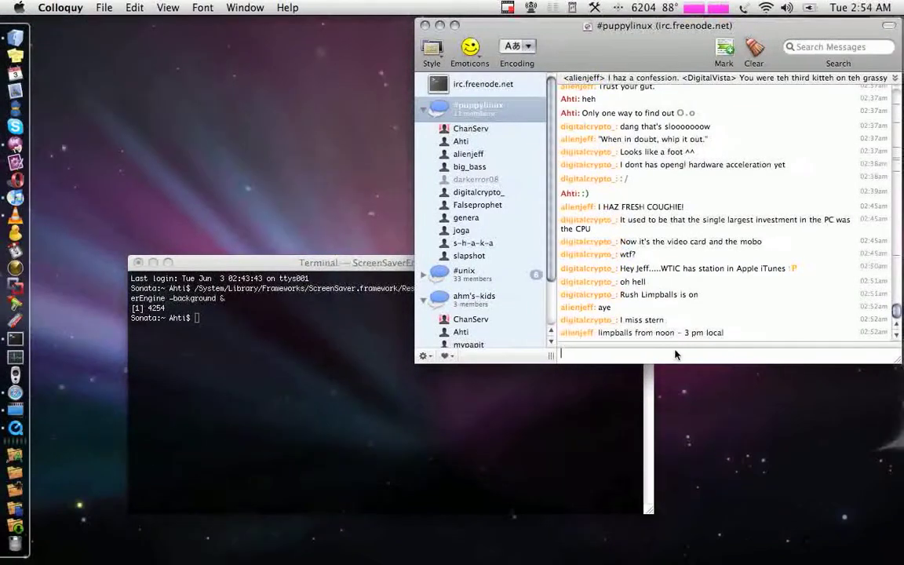
key(ctrl+Left)
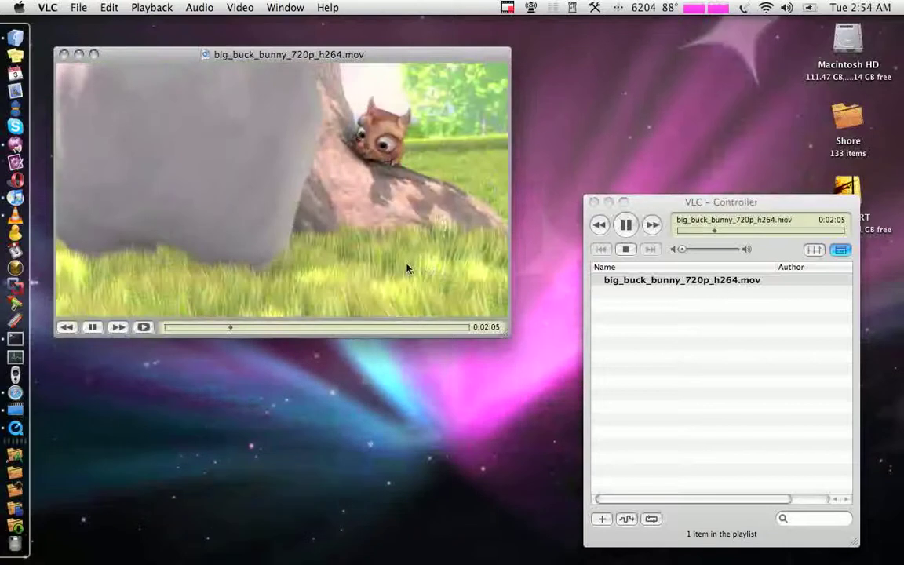
click(15, 472)
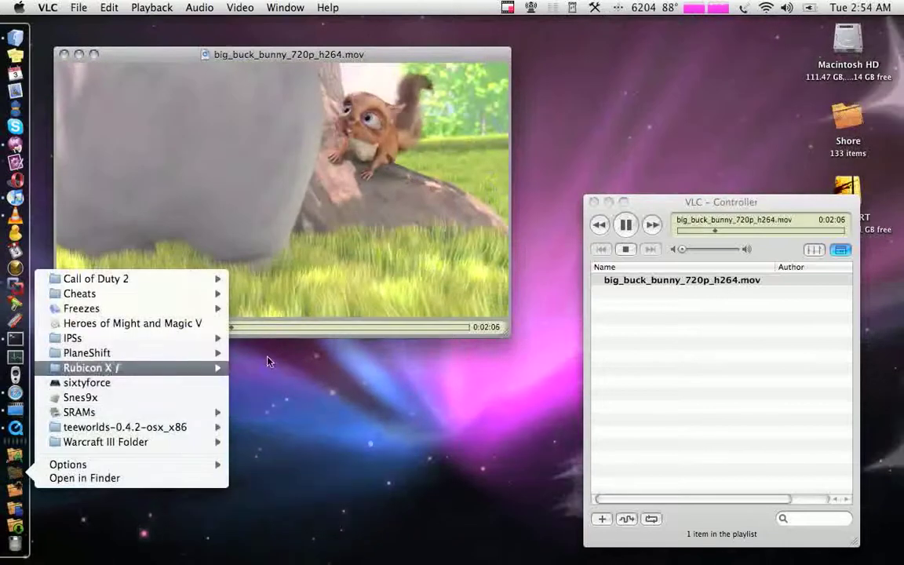
mouse_move(137, 427)
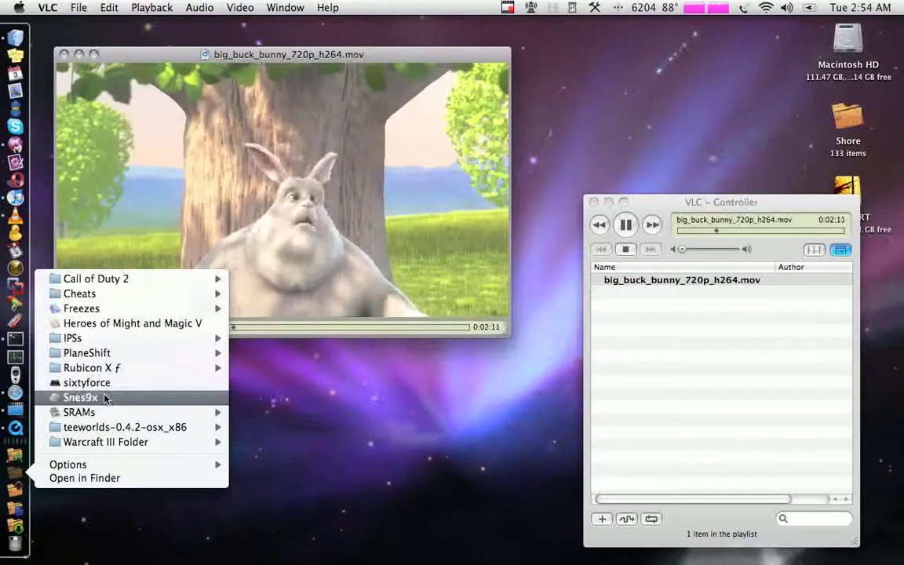
click(428, 455)
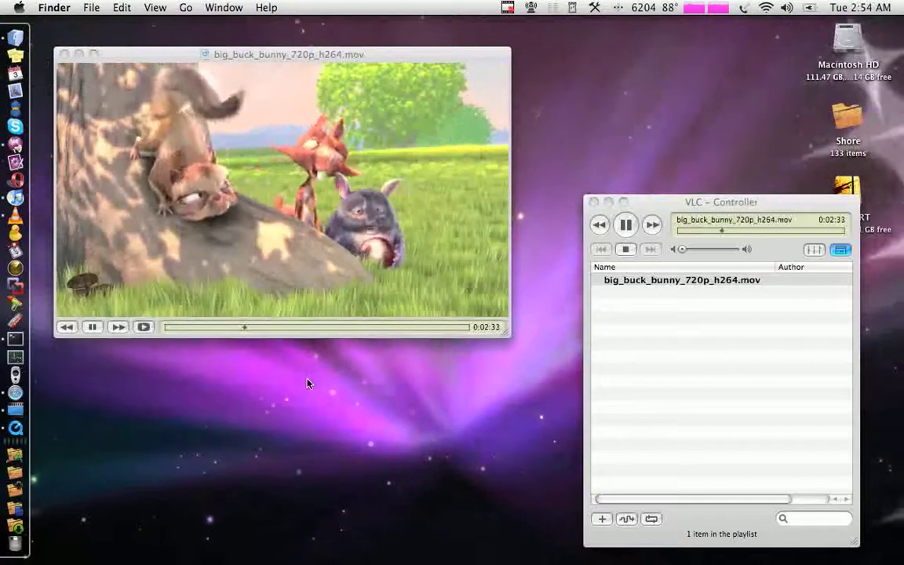
Set the Dock to Position on Bottom and move the VLC Controller window up clear of it
click(19, 7)
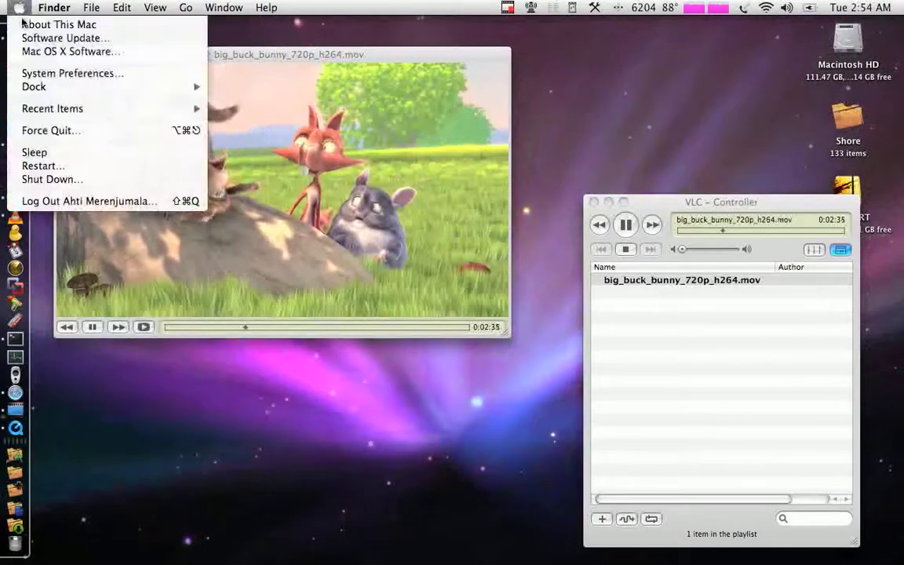
mouse_move(123, 85)
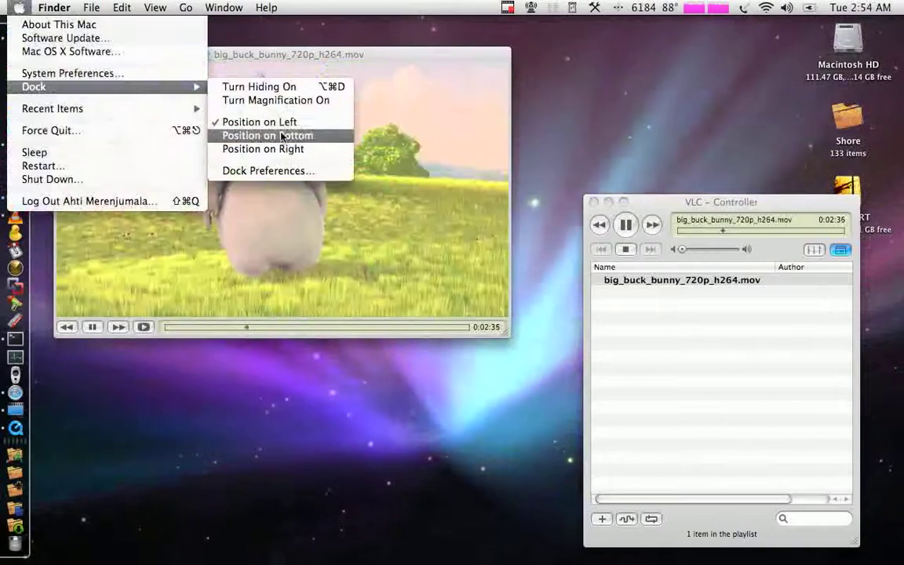
click(281, 136)
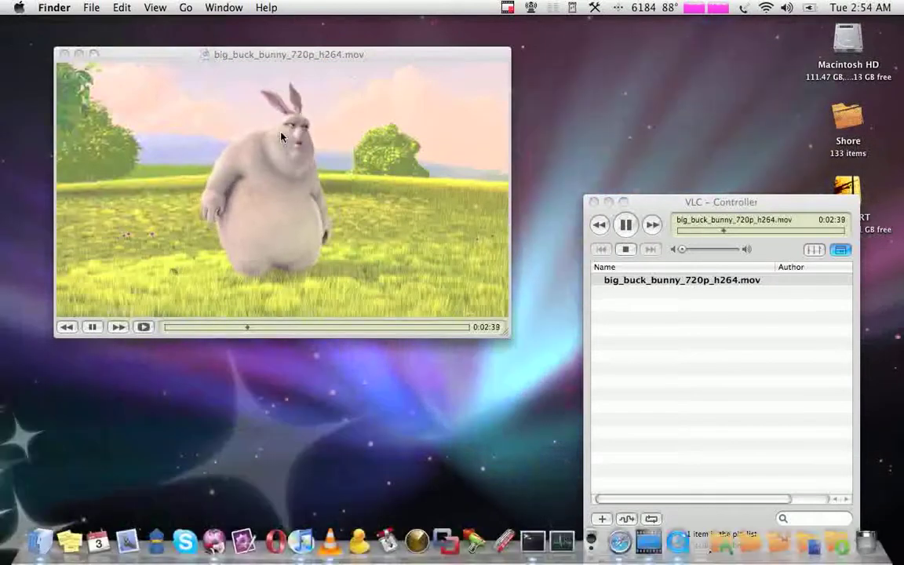
drag(600, 201, 565, 92)
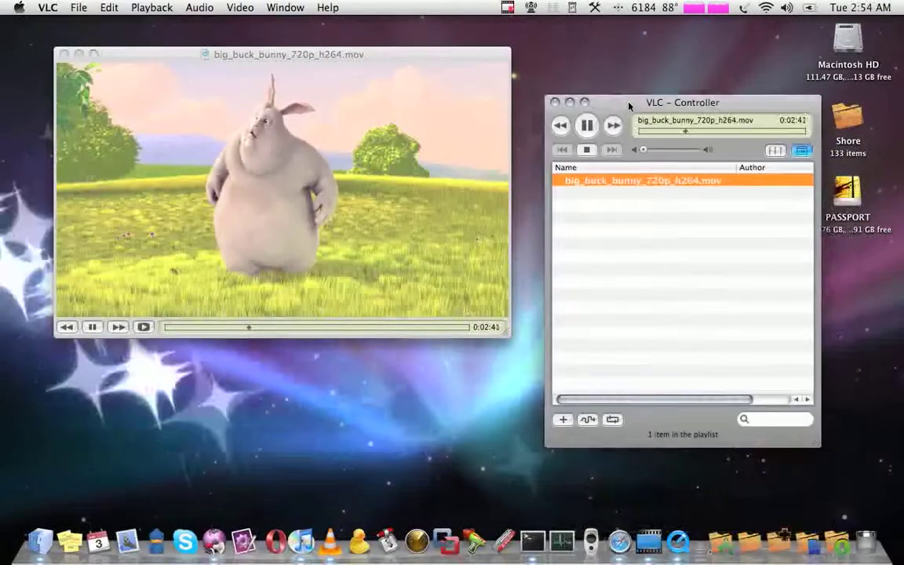
Bring up the drop-down Visor terminal over the video and list all possible shell command completions
key(ctrl+grave)
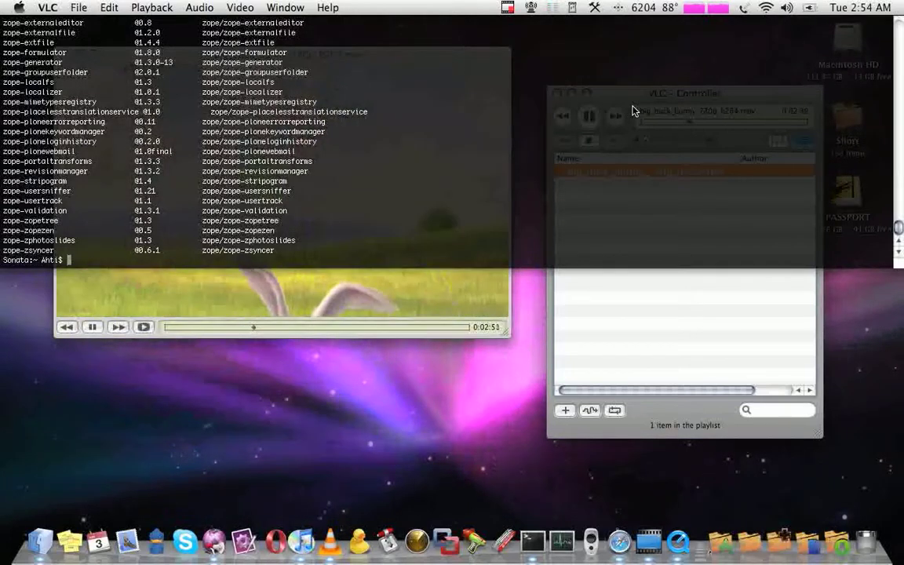
key(Tab)
key(Tab)
key(y)
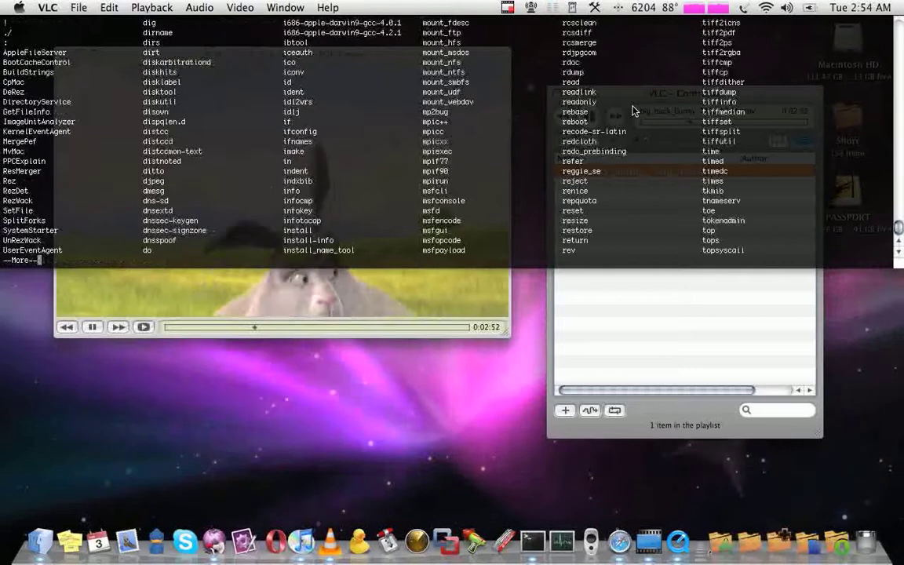
Read line by line through the available shell commands from AppleFileServer to crontab, hide the Visor terminal and return to the playing video
key(Return)
key(Return)
key(Return)
key(Return)
key(Return)
key(Return)
key(Return)
key(Return)
key(Return)
key(Return)
key(Return)
key(Return)
key(Return)
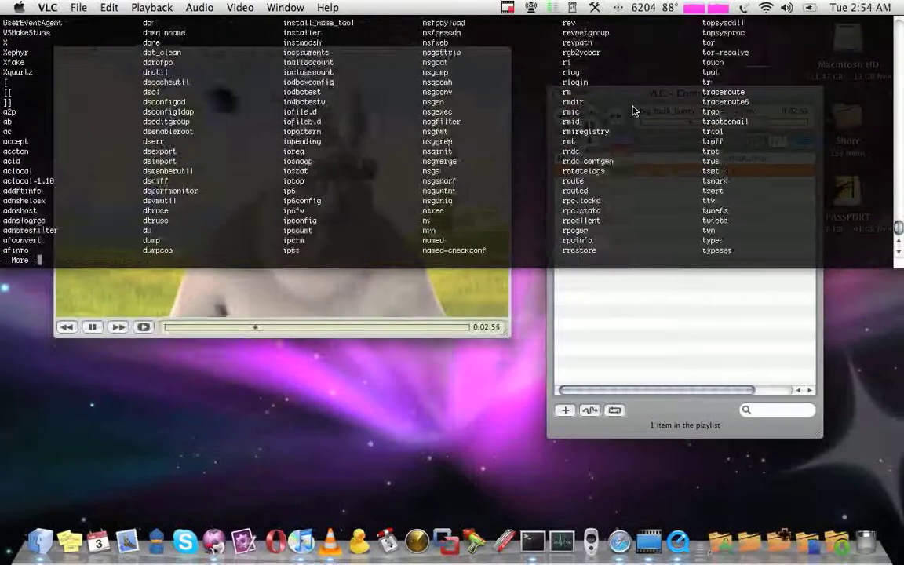
key(Return)
key(Return)
key(Return)
key(Return)
key(Return)
key(Return)
key(Return)
key(Return)
key(Return)
key(Return)
key(Return)
key(Return)
key(Return)
key(Return)
key(Return)
key(Return)
key(Return)
key(Return)
key(Return)
key(Return)
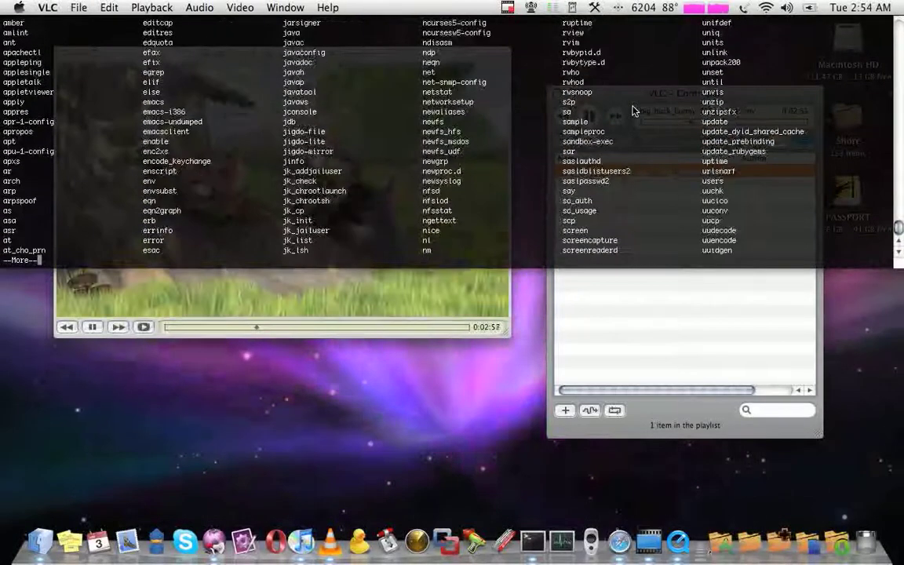
key(Return)
key(Return)
key(Return)
key(Return)
key(Return)
key(Return)
key(Return)
key(Return)
key(Return)
key(Return)
key(Return)
key(Return)
key(Return)
key(Return)
key(Return)
key(Return)
key(Return)
key(Return)
key(Return)
key(Return)
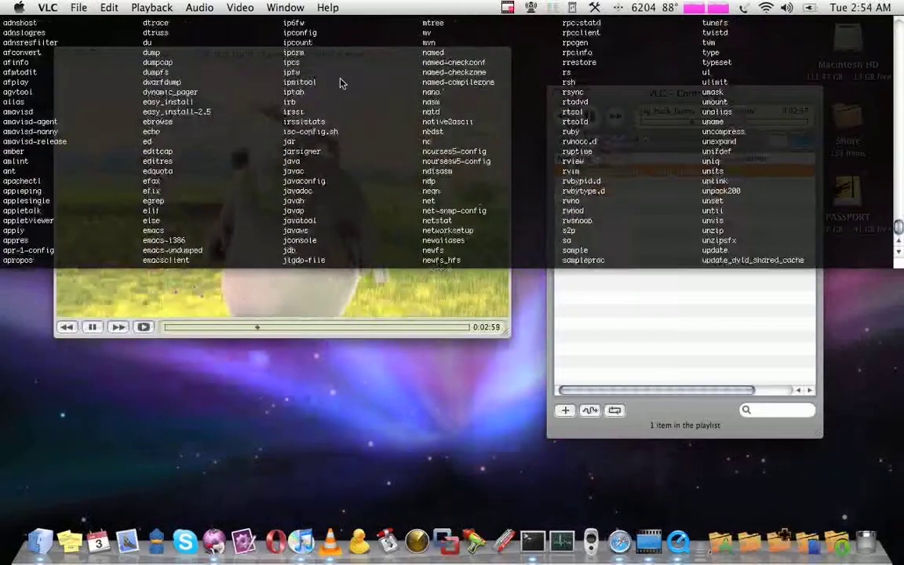
key(Return)
key(Return)
key(Return)
key(Return)
key(Return)
key(Return)
key(Return)
key(Return)
key(Return)
key(Return)
key(Return)
key(Return)
key(Return)
key(Return)
key(Return)
key(Return)
key(Return)
key(Return)
key(Return)
key(Return)
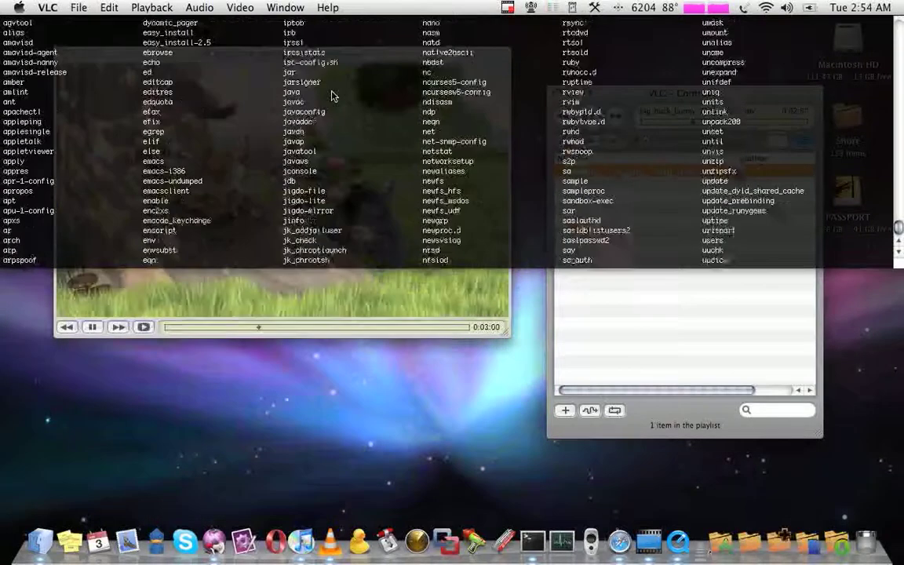
key(Return)
key(Return)
key(Return)
key(Return)
key(Return)
key(Return)
key(Return)
key(Return)
key(Return)
key(Return)
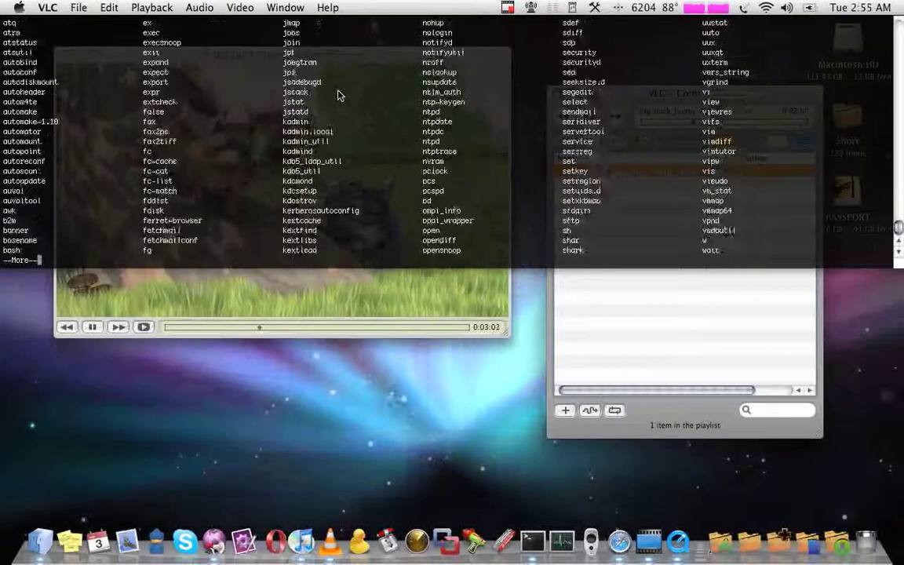
key(Return)
key(Return)
key(Return)
key(Return)
key(Return)
key(Return)
key(Return)
key(Return)
key(Return)
key(Return)
key(Return)
key(Return)
key(Return)
key(Return)
key(Return)
key(Return)
key(Return)
key(Return)
key(Return)
key(Return)
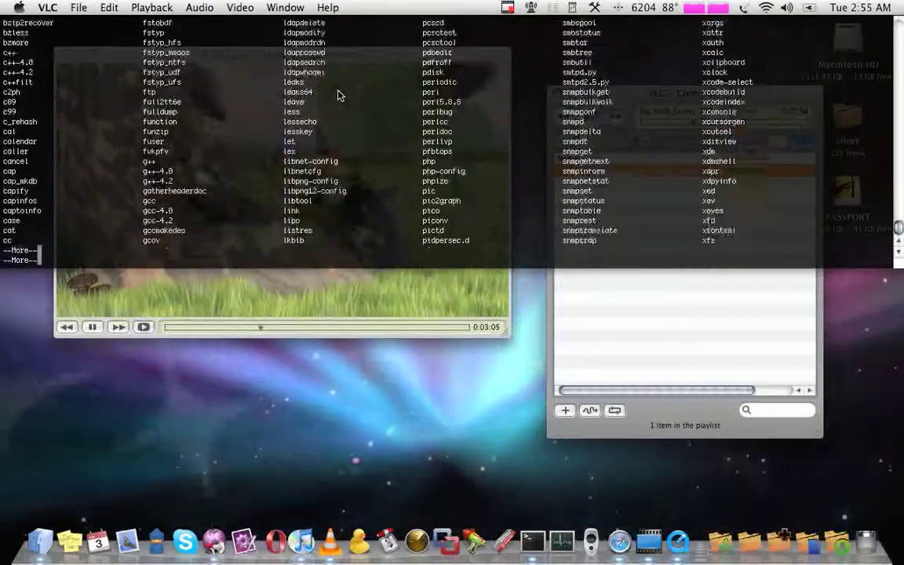
key(Return)
key(Return)
key(Return)
key(Return)
key(Return)
key(Return)
key(Return)
key(Return)
key(Return)
key(Return)
key(Return)
key(Return)
key(Return)
key(Return)
key(Return)
key(Return)
key(Return)
key(Return)
key(Return)
key(Return)
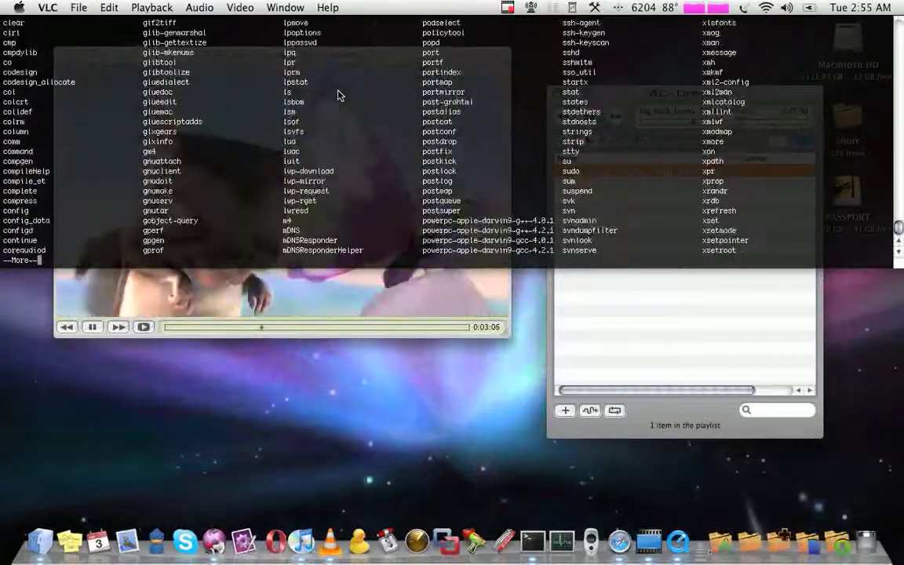
key(Return)
key(Return)
key(Return)
key(Return)
key(Return)
key(Return)
key(Return)
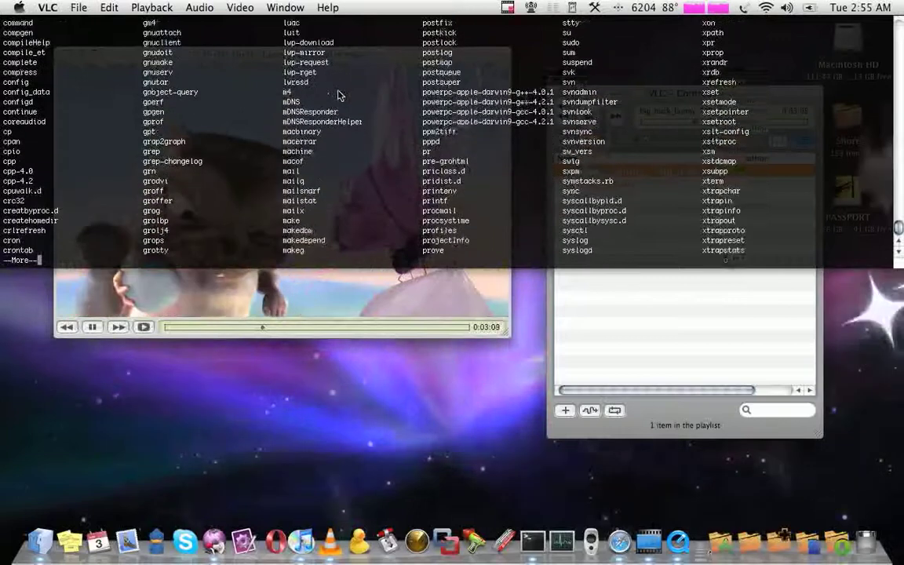
key(ctrl+grave)
click(271, 210)
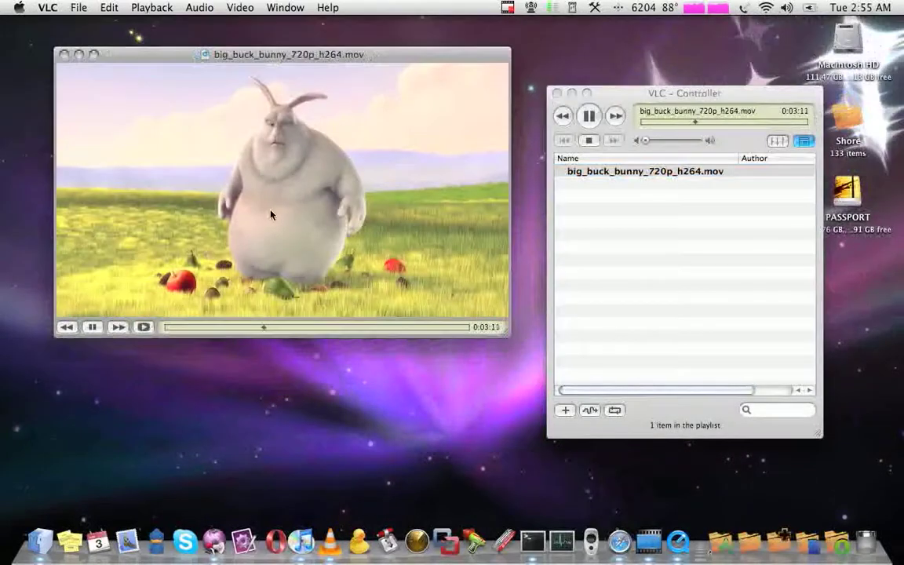